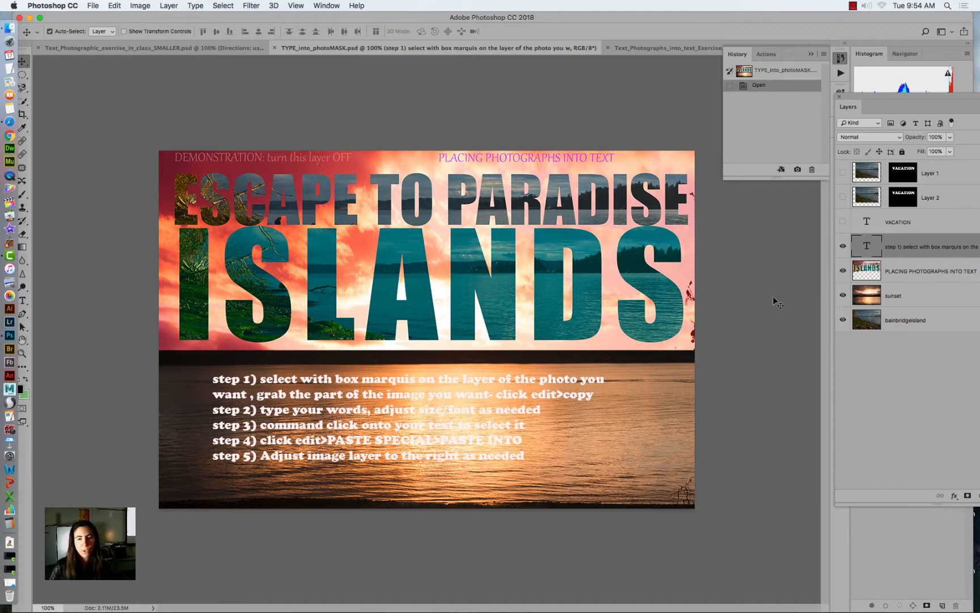
- Hide the step-instructions text layer and the PLACING PHOTOGRAPHS INTO TEXT layer, and make the sunset layer active
{"action": "left_click", "coordinate": [843, 248]}
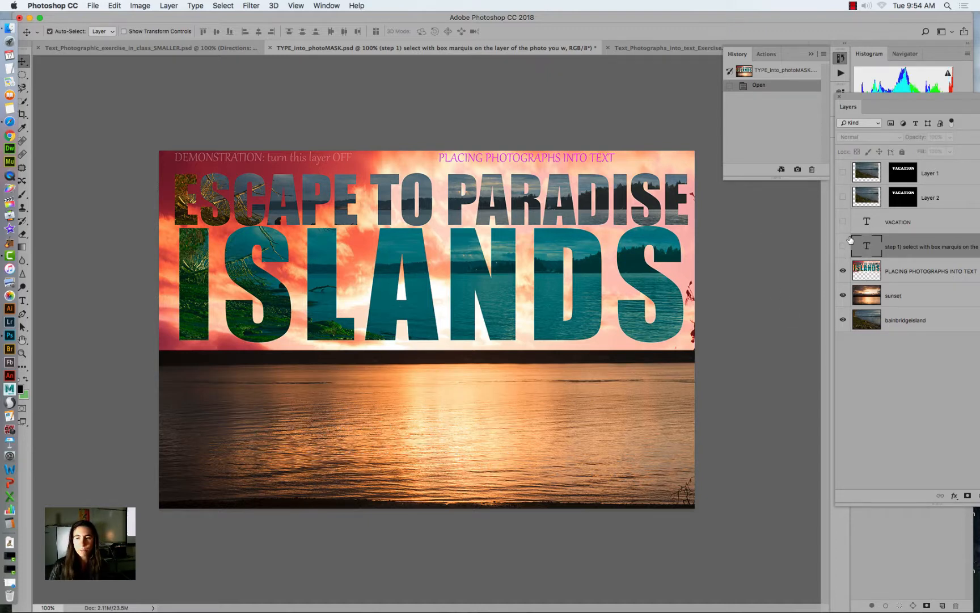
{"action": "left_click", "coordinate": [843, 273]}
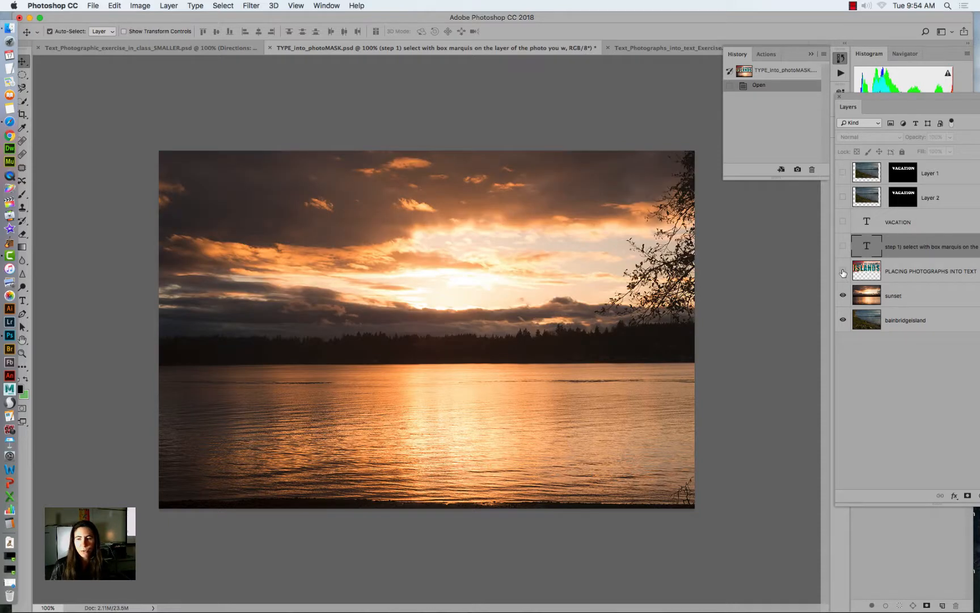
{"action": "left_click", "coordinate": [872, 297]}
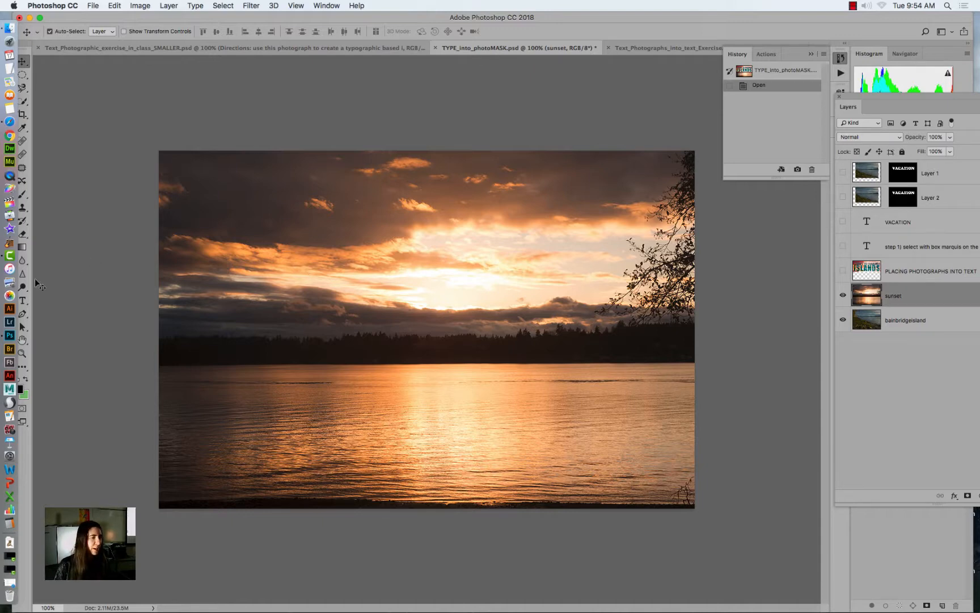
- Create a horizontal text box across most of the sunset photo and enter VACATION
{"action": "left_click", "coordinate": [23, 301]}
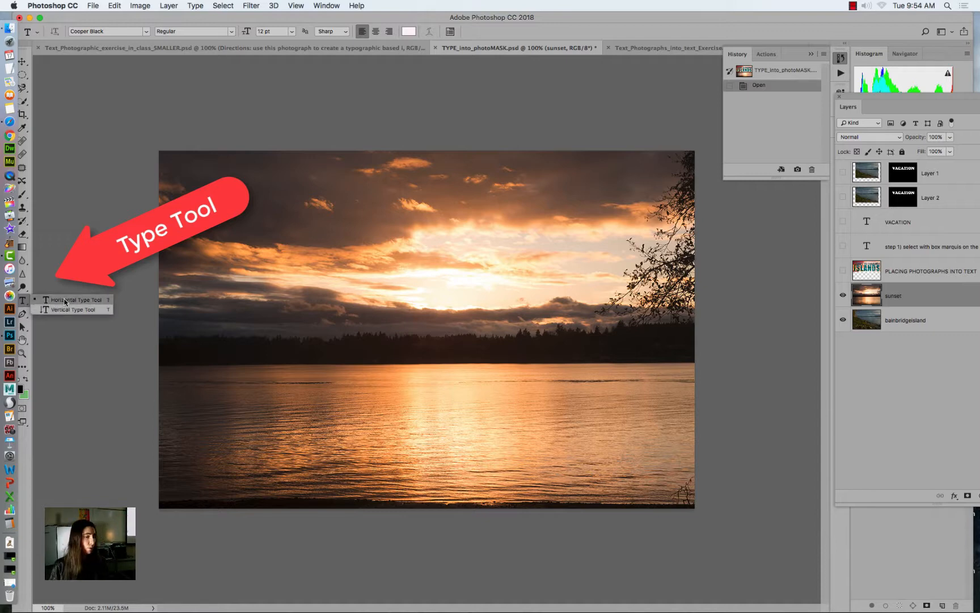
{"action": "left_click", "coordinate": [65, 302]}
{"action": "left_click_drag", "start_coordinate": [184, 180], "coordinate": [680, 430]}
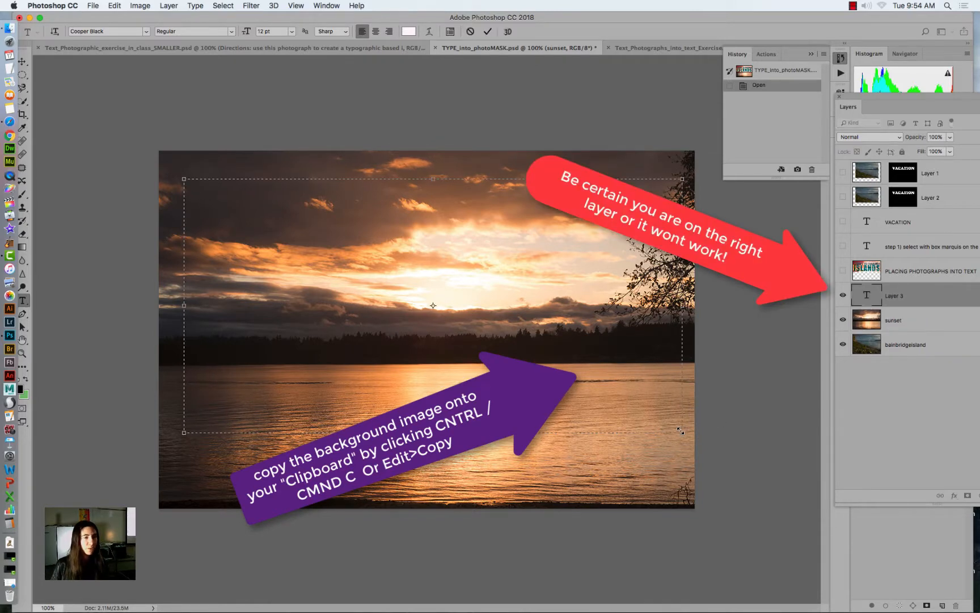
{"action": "type", "text": "V"}
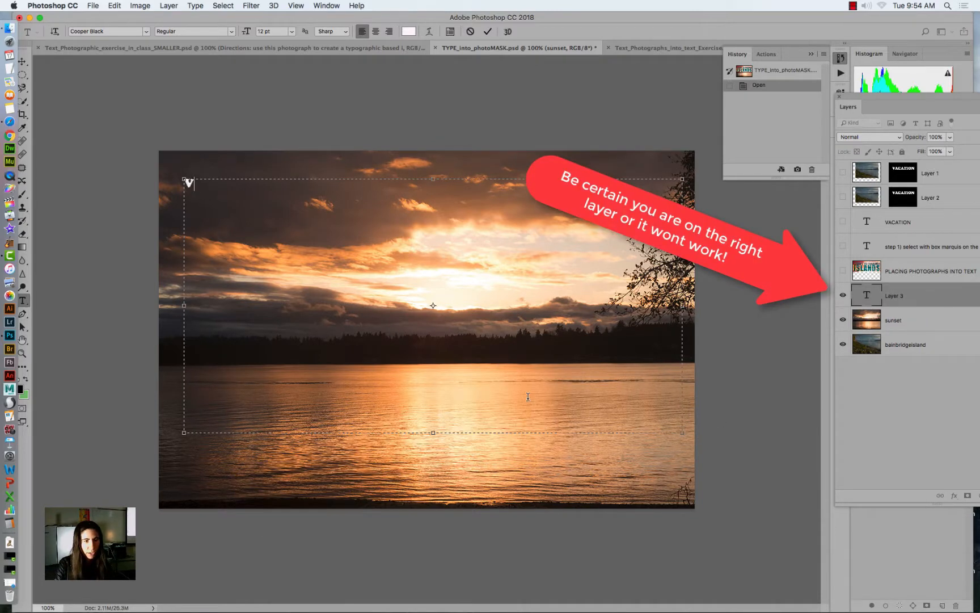
{"action": "type", "text": "ACATION"}
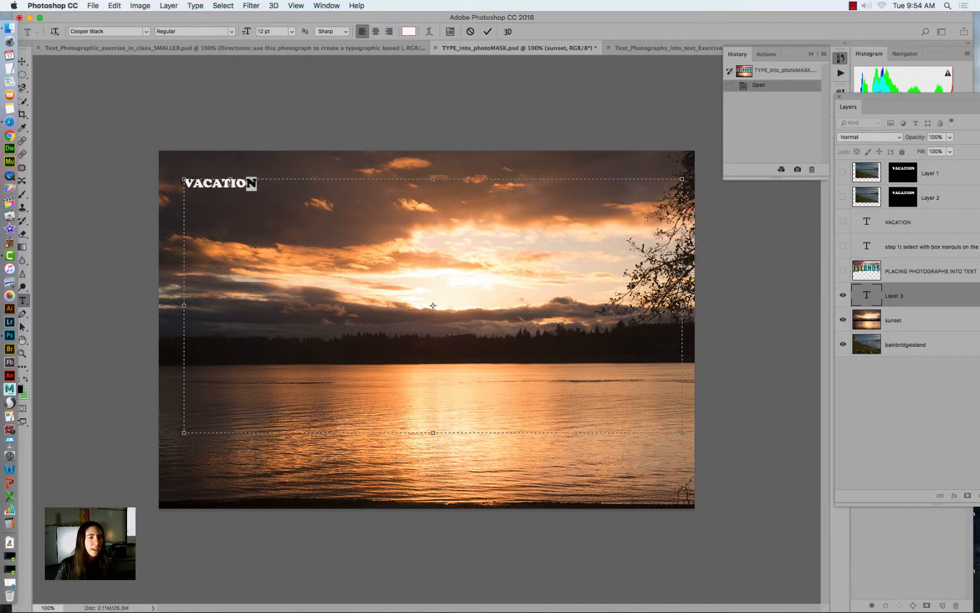
- Select the whole word VACATION and set its font size to 72 pt
{"action": "left_click_drag", "start_coordinate": [260, 184], "coordinate": [170, 180]}
{"action": "left_click", "coordinate": [293, 33]}
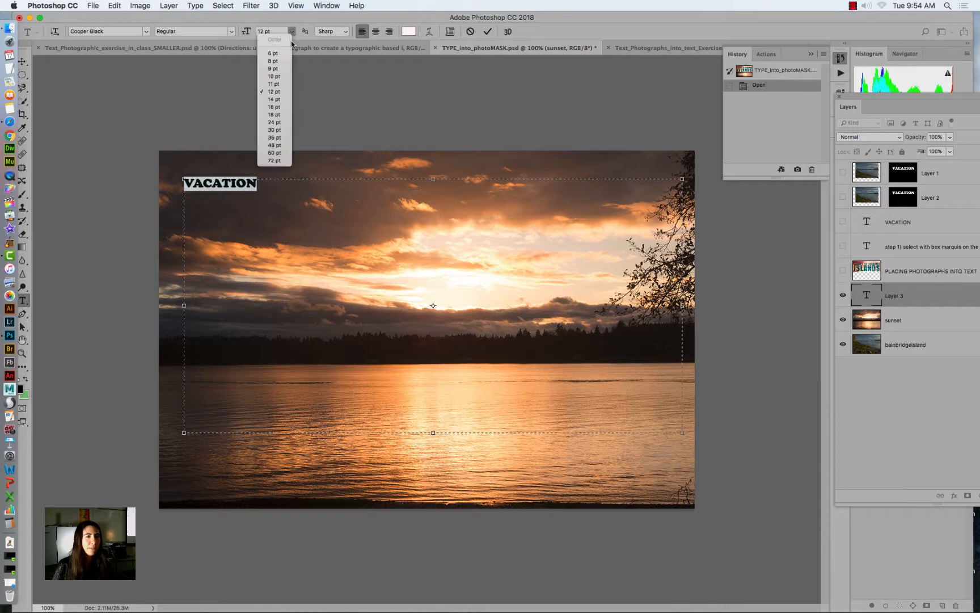
{"action": "left_click", "coordinate": [277, 162]}
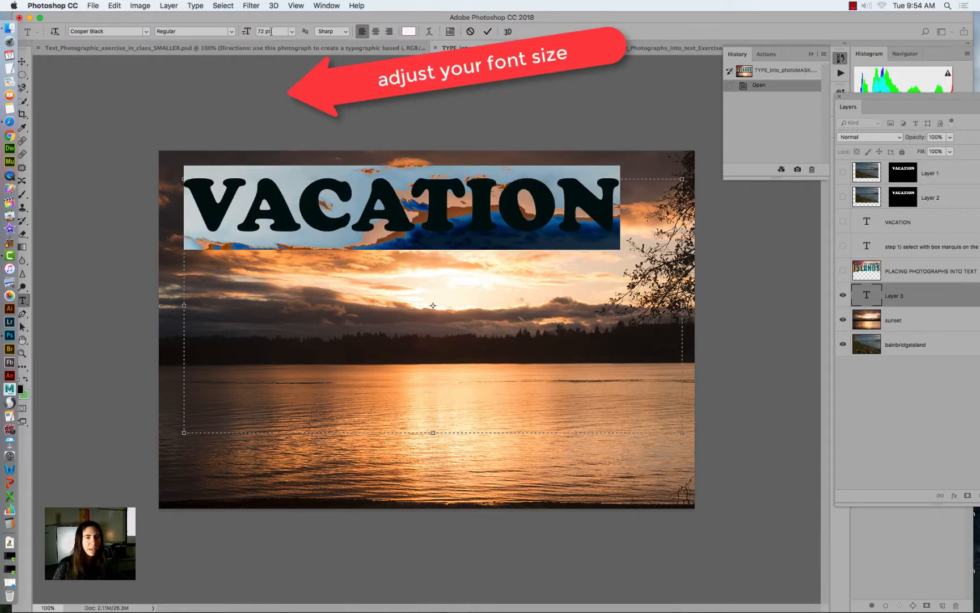
- Try font sizes of 111 pt, 90 pt and 88 pt on the word VACATION
{"action": "left_click", "coordinate": [293, 33]}
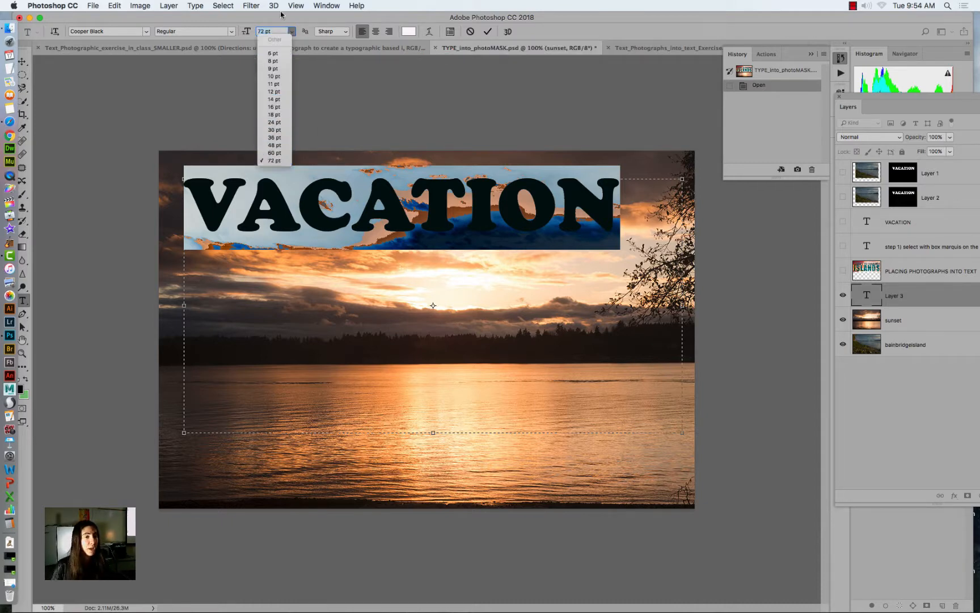
{"action": "left_click", "coordinate": [276, 31]}
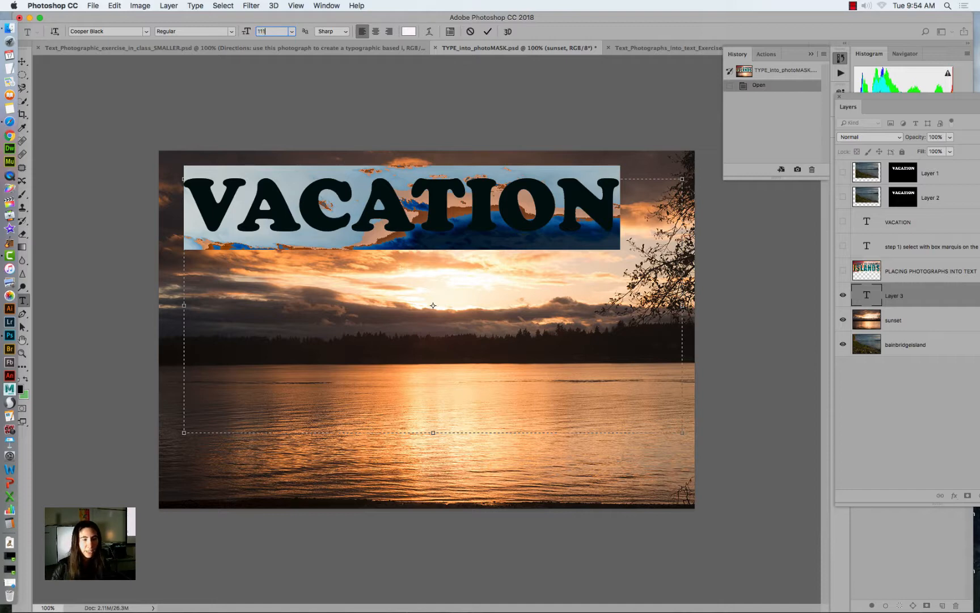
{"action": "key", "text": "Return"}
{"action": "left_click", "coordinate": [279, 32]}
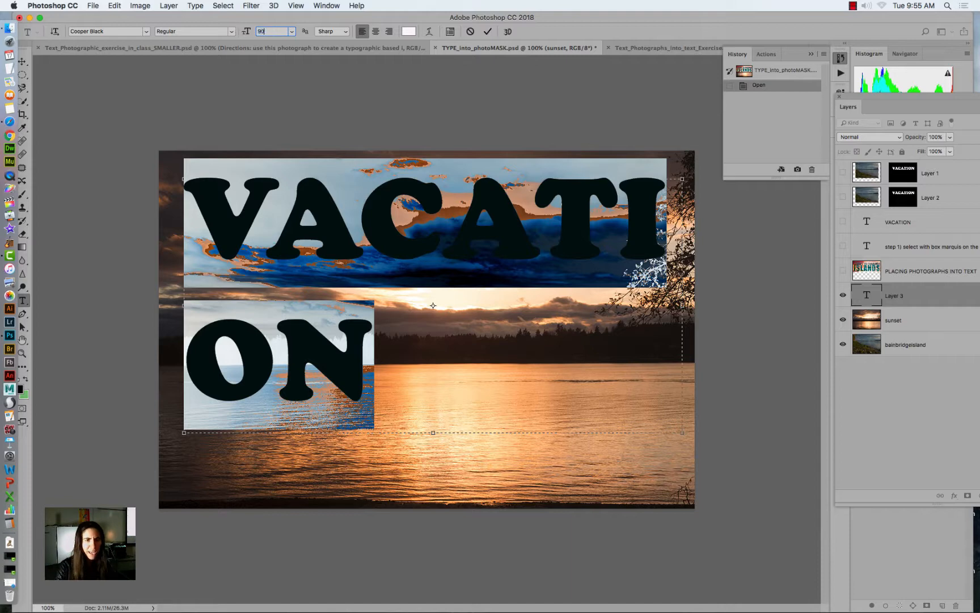
{"action": "type", "text": "90"}
{"action": "key", "text": "Return"}
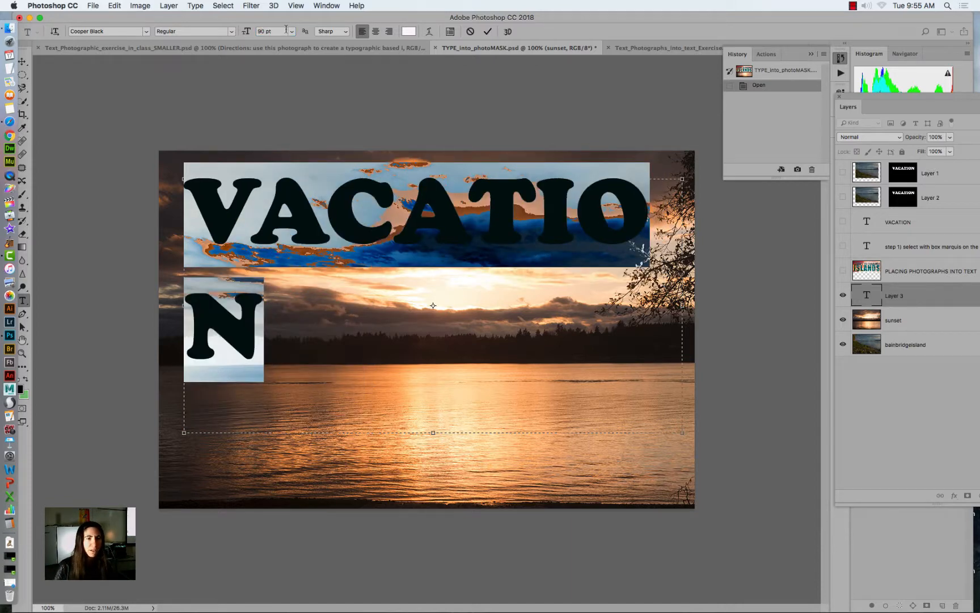
{"action": "type", "text": "88"}
{"action": "key", "text": "Return"}
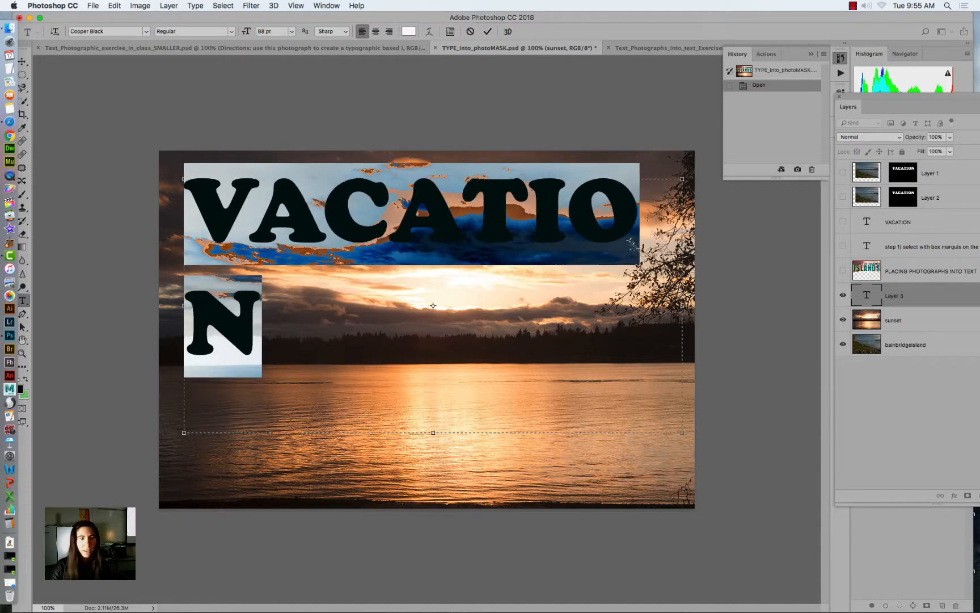
- Show the character settings and change the font of VACATION to Abadi MT Condensed Extra Bold
{"action": "left_click", "coordinate": [451, 32]}
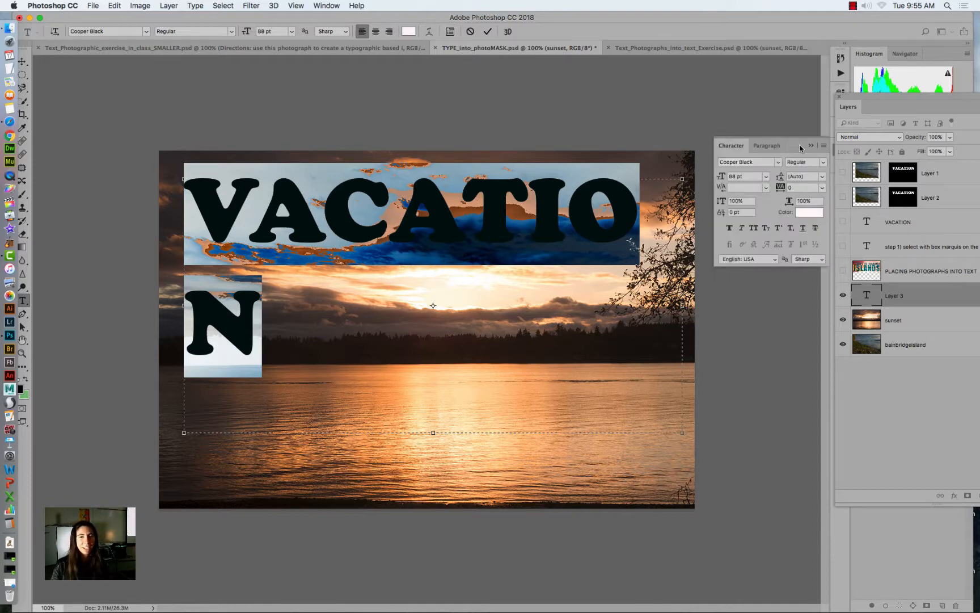
{"action": "left_click_drag", "start_coordinate": [797, 146], "coordinate": [590, 84]}
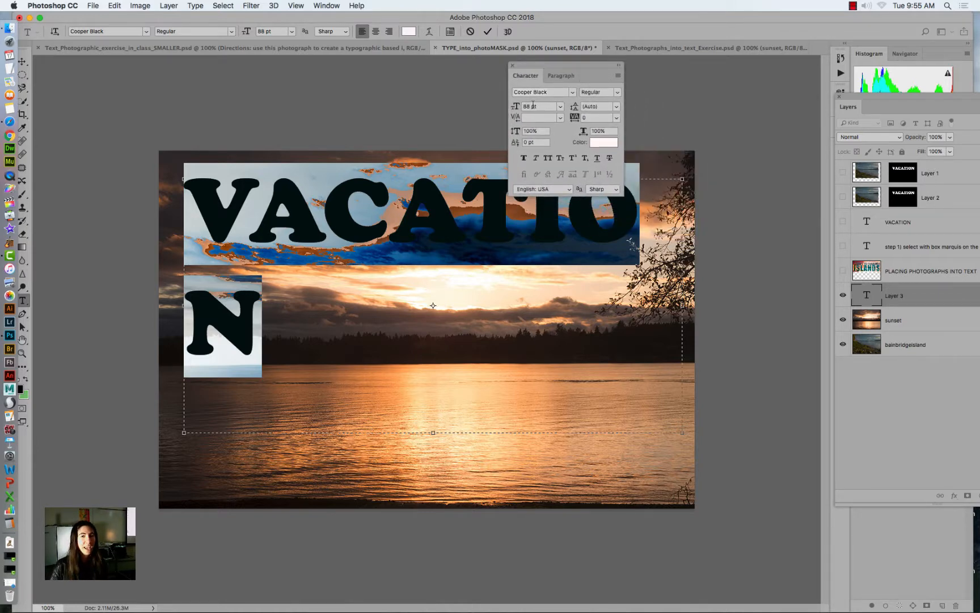
{"action": "left_click", "coordinate": [561, 107]}
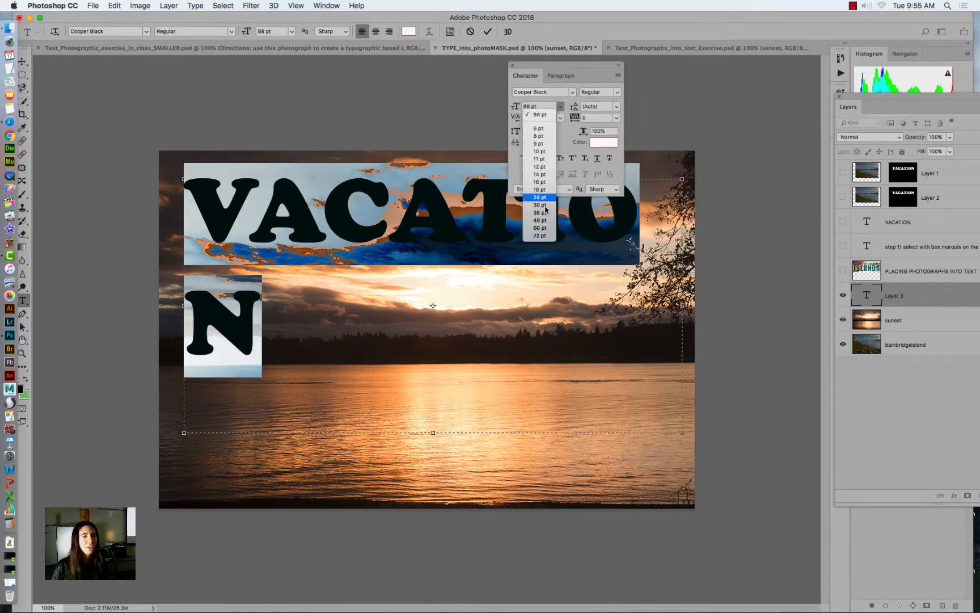
{"action": "left_click", "coordinate": [555, 98]}
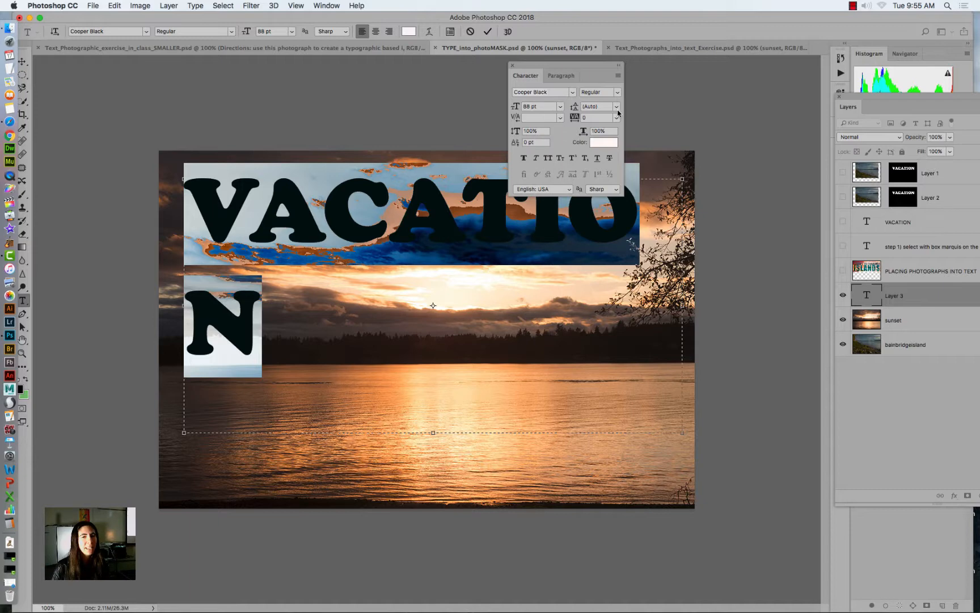
{"action": "left_click", "coordinate": [573, 93]}
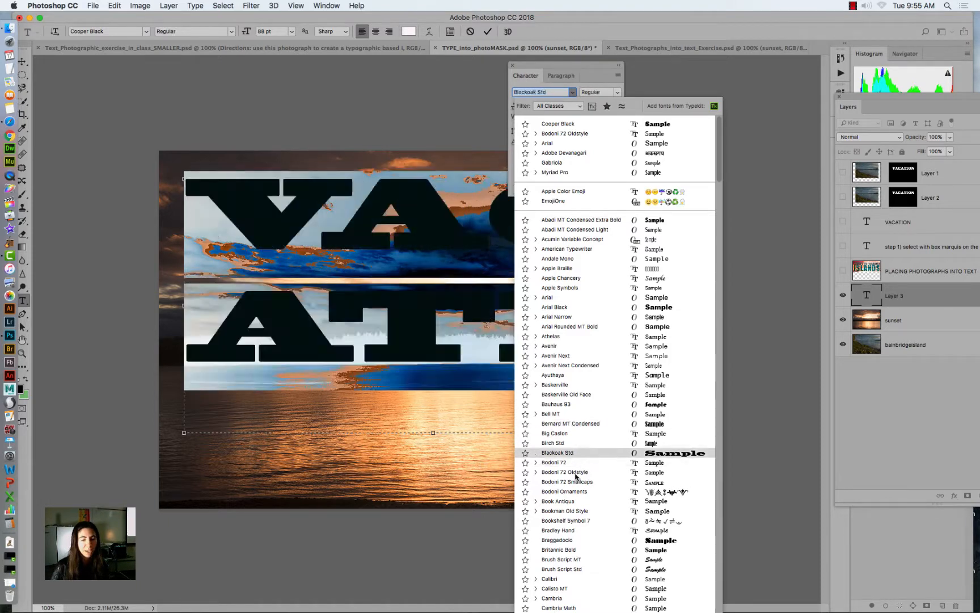
{"action": "left_click", "coordinate": [565, 220]}
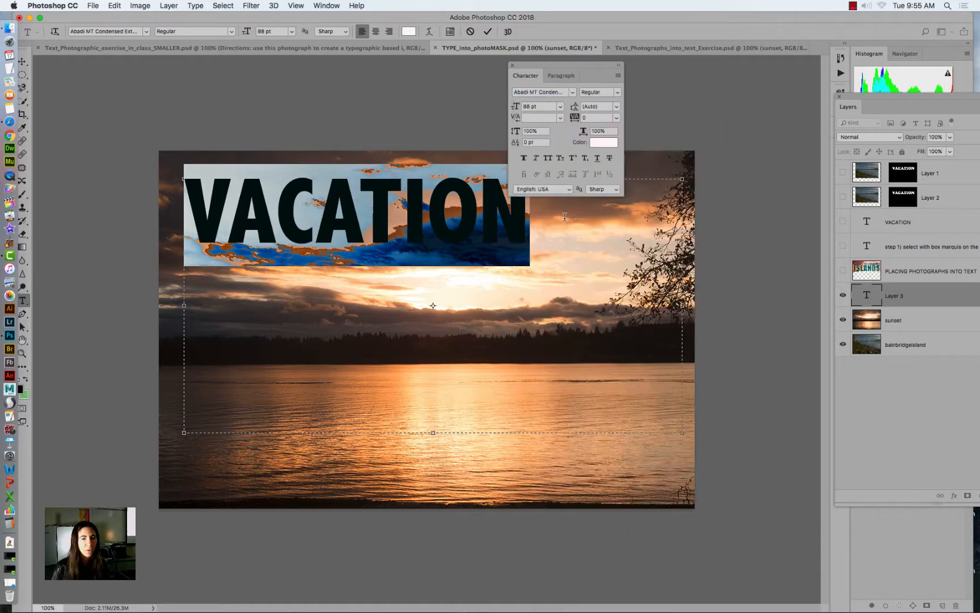
- Try a font size of 99 pt on VACATION, and settle on 111 pt
{"action": "left_click_drag", "start_coordinate": [580, 75], "coordinate": [664, 85]}
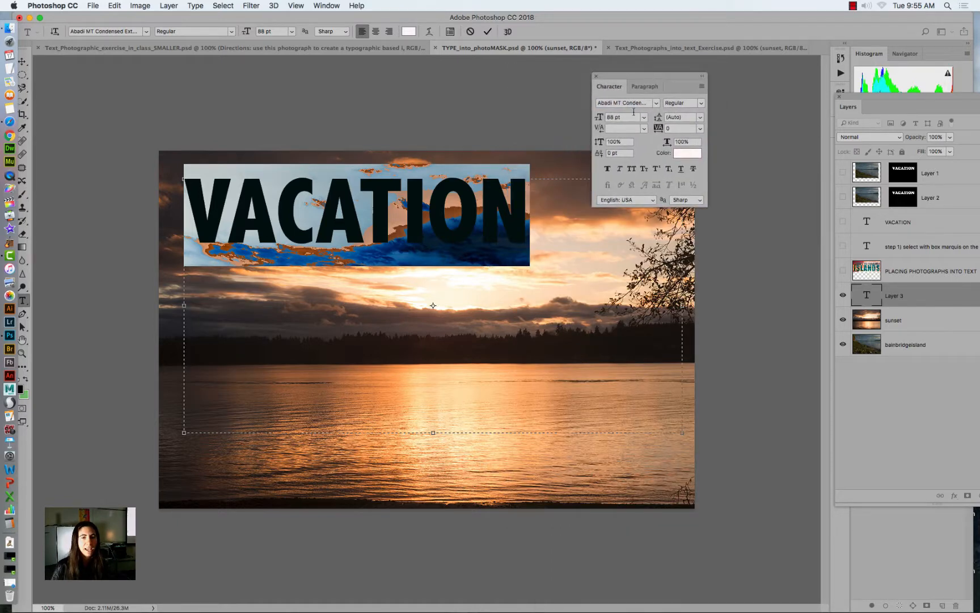
{"action": "left_click", "coordinate": [632, 117]}
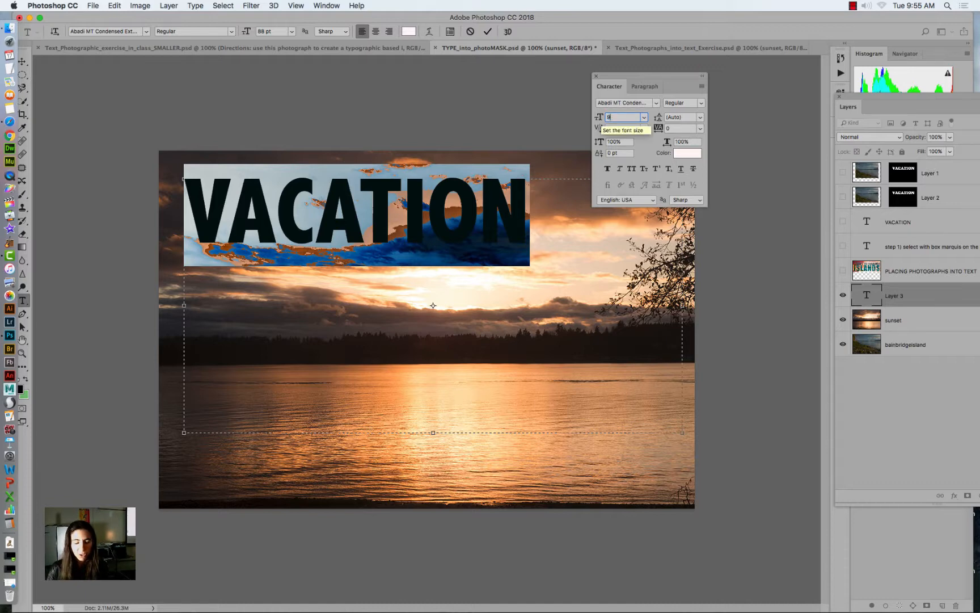
{"action": "key", "text": "Return"}
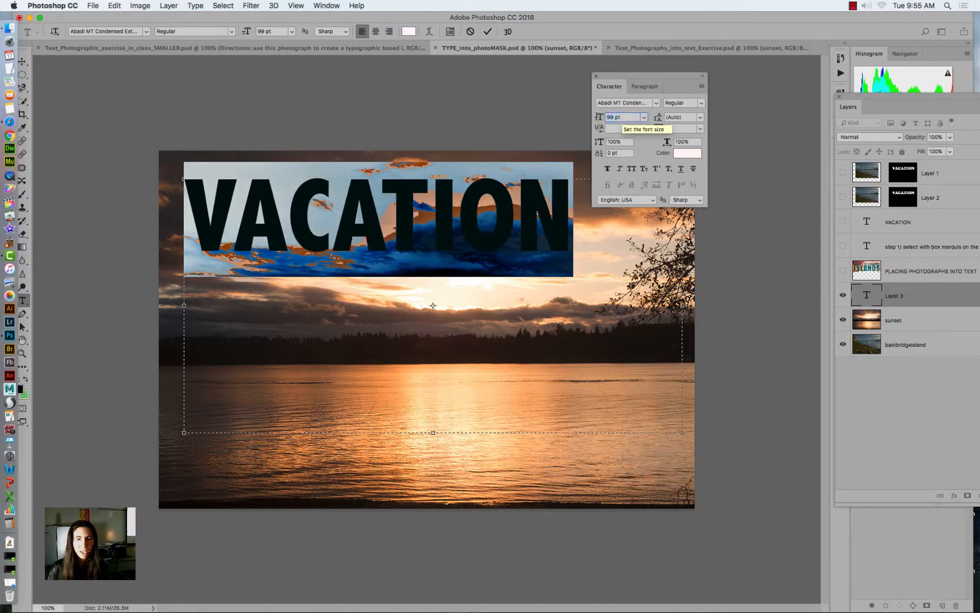
{"action": "type", "text": "111"}
{"action": "key", "text": "Return"}
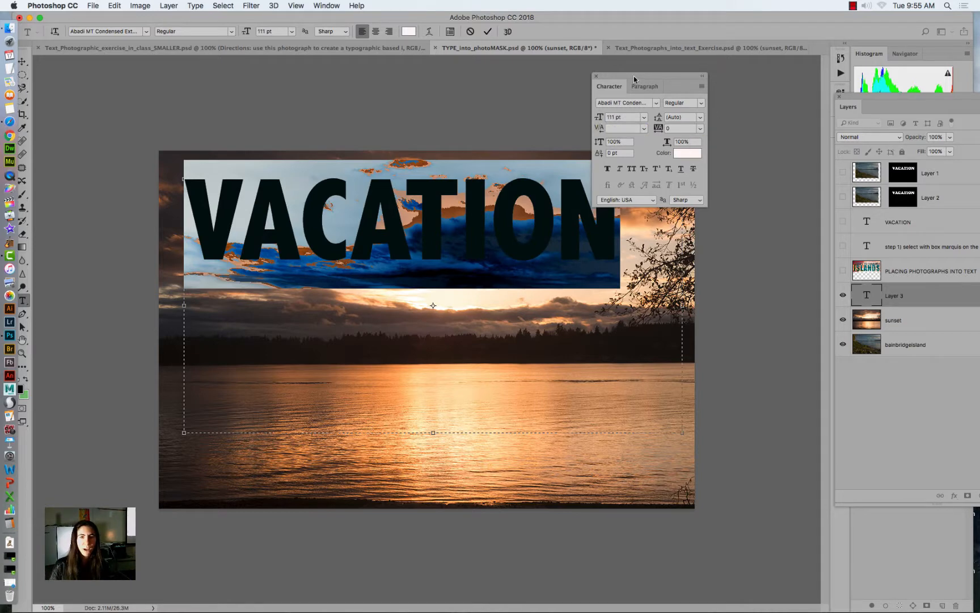
- Try a tracking of -50 on VACATION, and set the tracking to 50 instead
{"action": "left_click_drag", "start_coordinate": [634, 78], "coordinate": [719, 77]}
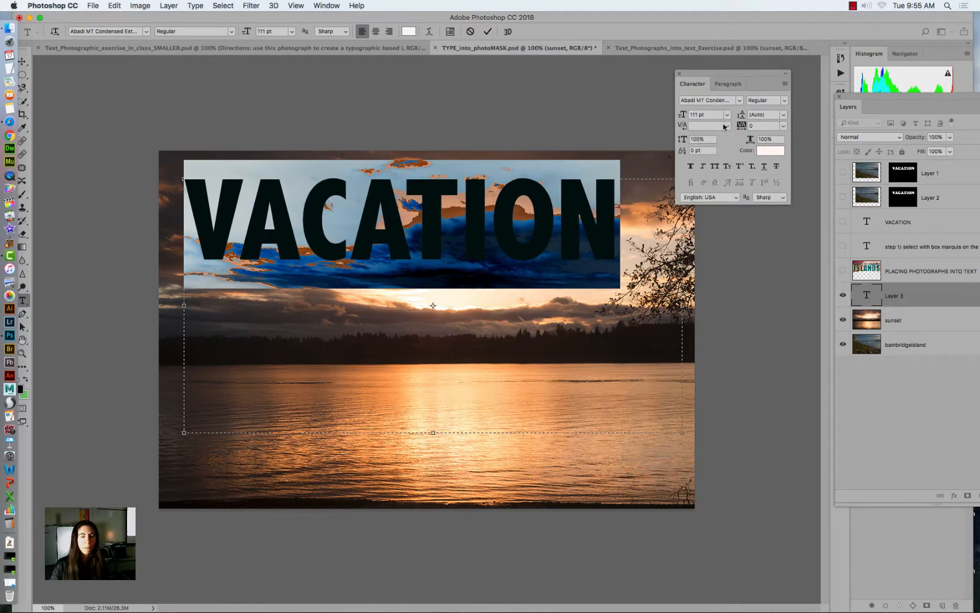
{"action": "left_click", "coordinate": [784, 126]}
{"action": "left_click", "coordinate": [769, 150]}
{"action": "left_click", "coordinate": [783, 127]}
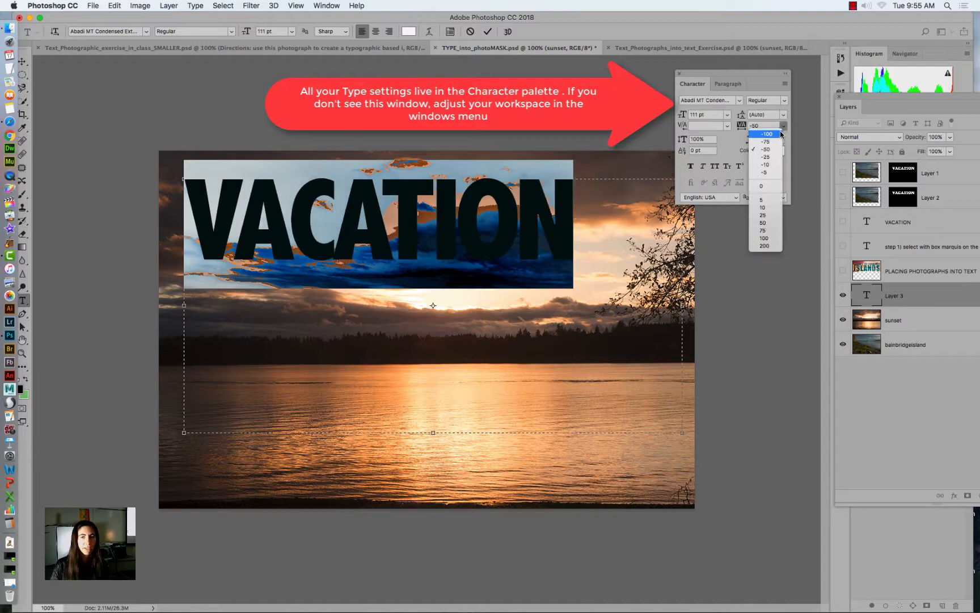
{"action": "left_click", "coordinate": [766, 223]}
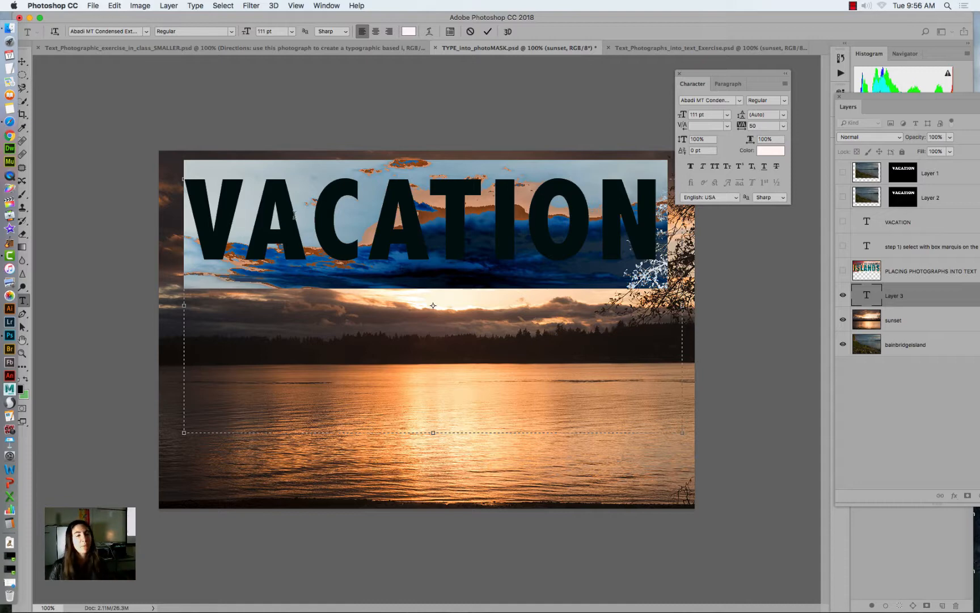
- Commit the text edit and move VACATION slightly lower in the sky with the Move tool
{"action": "left_click", "coordinate": [23, 62]}
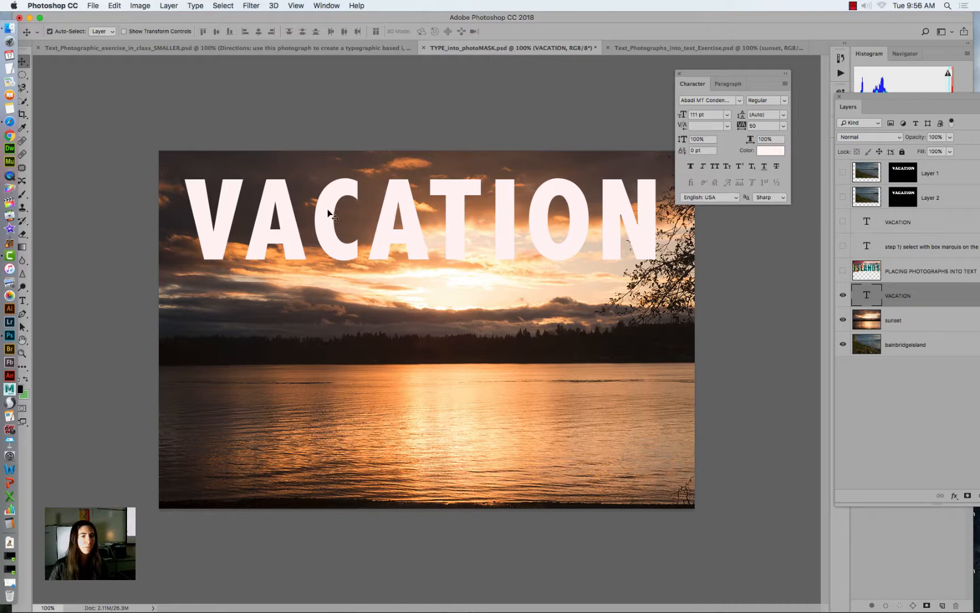
{"action": "mouse_move", "coordinate": [332, 215]}
{"action": "left_mouse_down"}
{"action": "mouse_move", "coordinate": [313, 362]}
{"action": "mouse_move", "coordinate": [337, 249]}
{"action": "mouse_move", "coordinate": [333, 212]}
{"action": "mouse_move", "coordinate": [321, 223]}
{"action": "mouse_move", "coordinate": [321, 208]}
{"action": "mouse_move", "coordinate": [340, 202]}
{"action": "mouse_move", "coordinate": [340, 210]}
{"action": "left_mouse_up"}
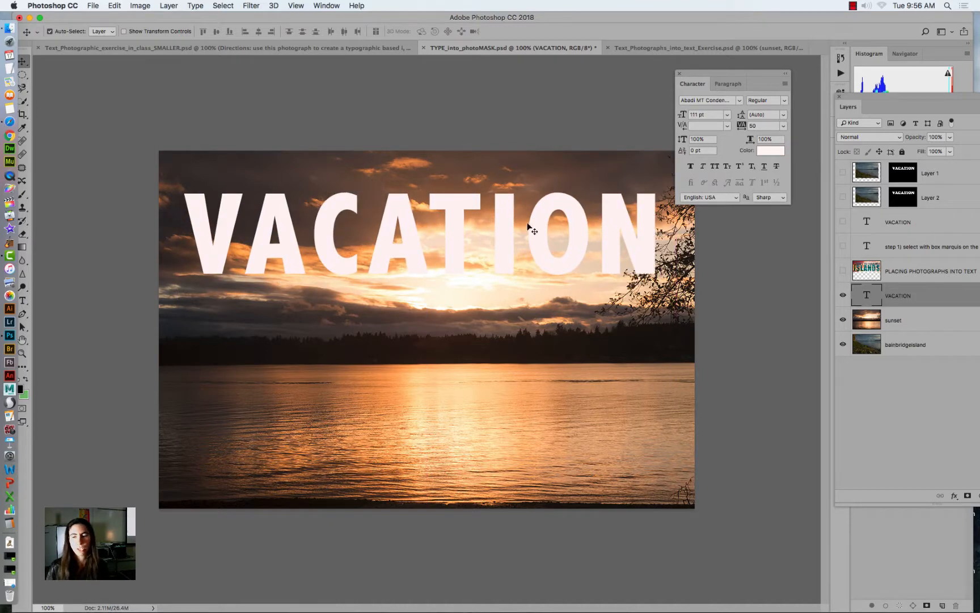
- Hide the new VACATION text layer and the sunset layer, and make the bainbridgeisland layer active
{"action": "left_click", "coordinate": [844, 296]}
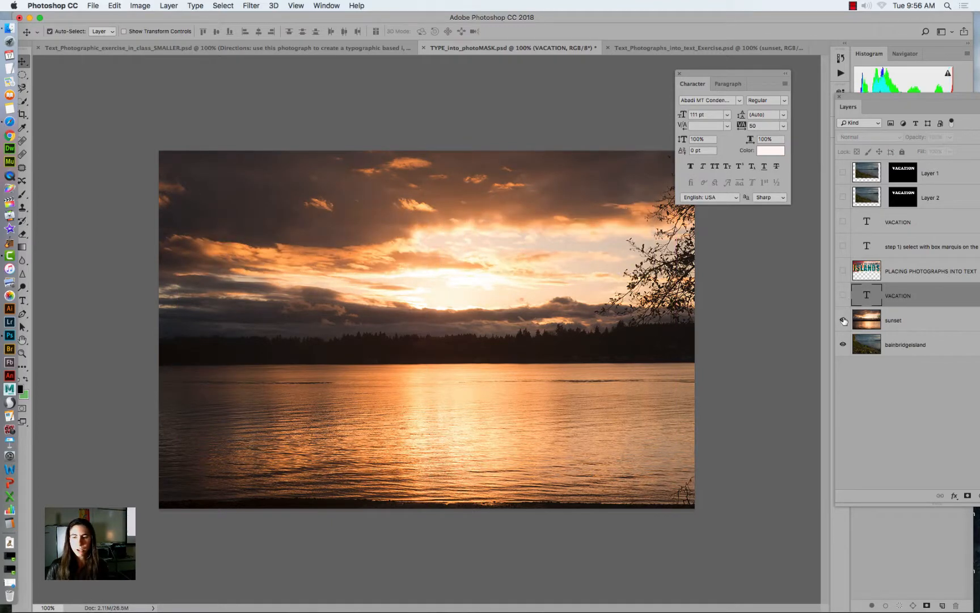
{"action": "left_click", "coordinate": [843, 320]}
{"action": "left_click", "coordinate": [870, 344]}
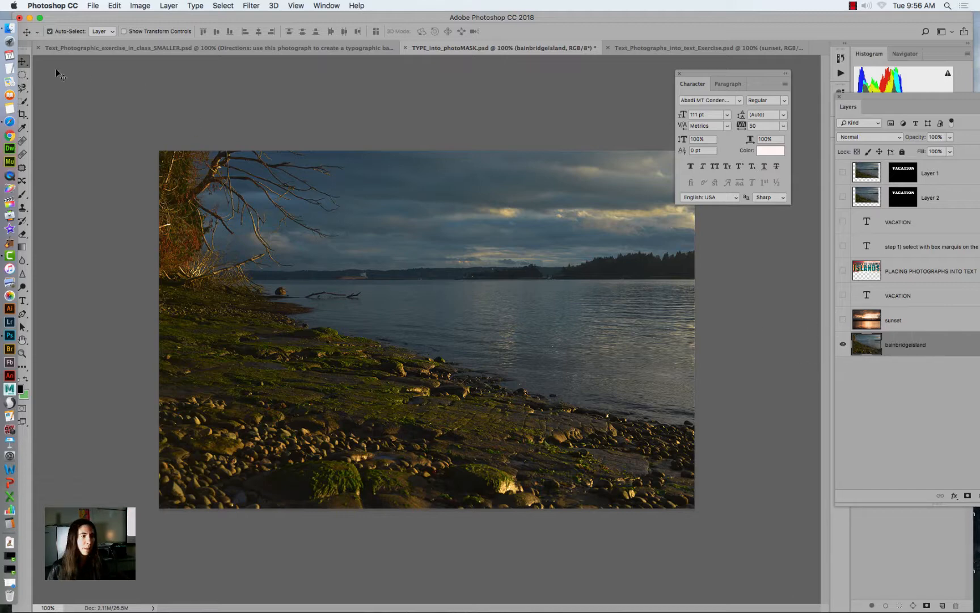
- Copy a rectangular marquee area of the water on the bainbridgeisland layer, and deselect it
{"action": "left_click", "coordinate": [22, 74]}
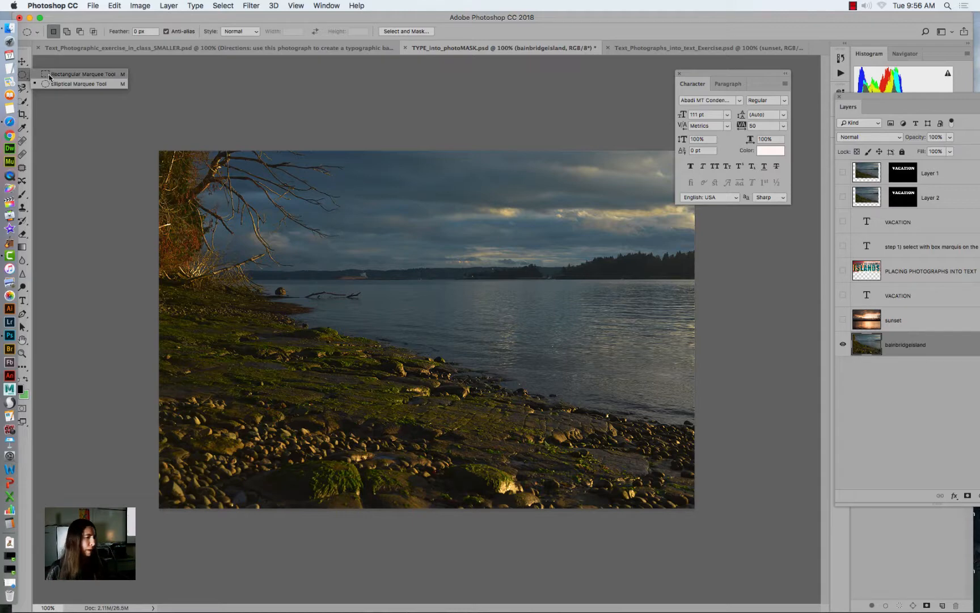
{"action": "left_click", "coordinate": [80, 75]}
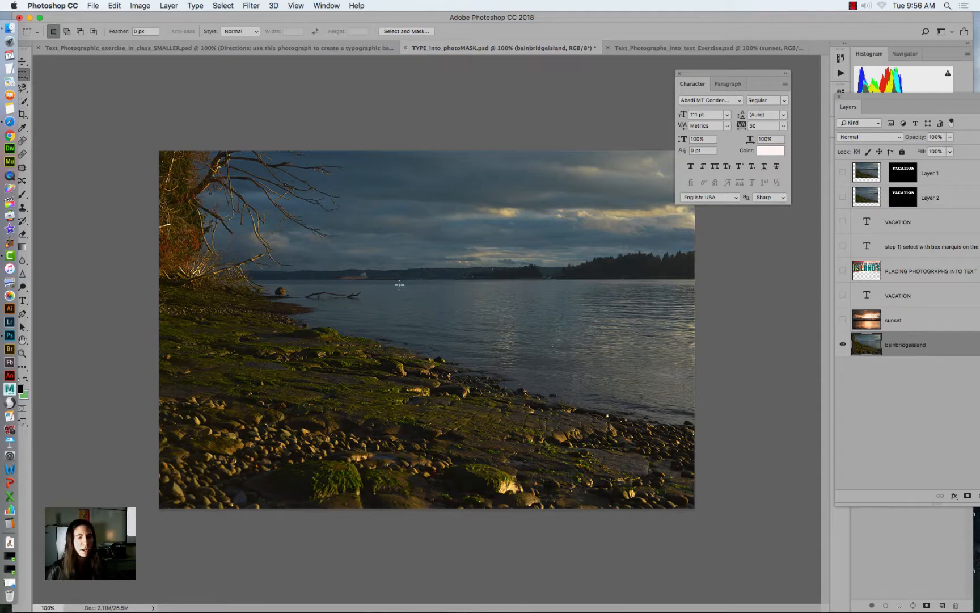
{"action": "left_click_drag", "start_coordinate": [397, 284], "coordinate": [694, 402]}
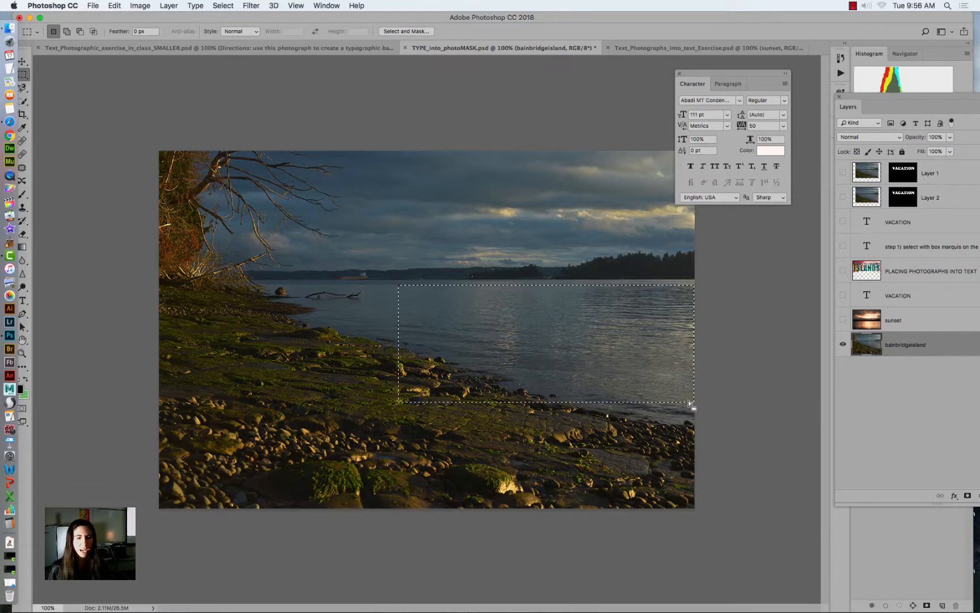
{"action": "left_click", "coordinate": [114, 5]}
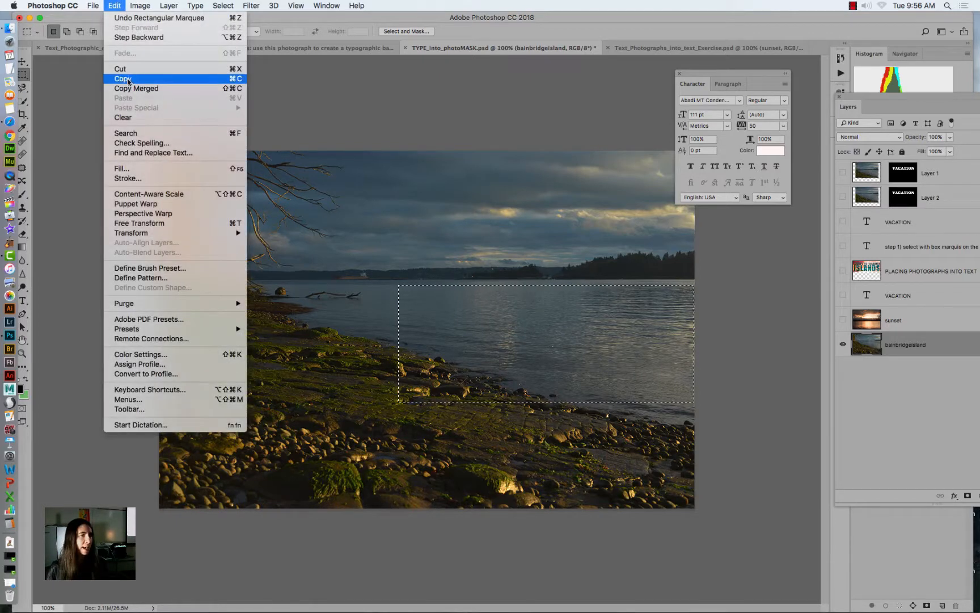
{"action": "left_click", "coordinate": [127, 77]}
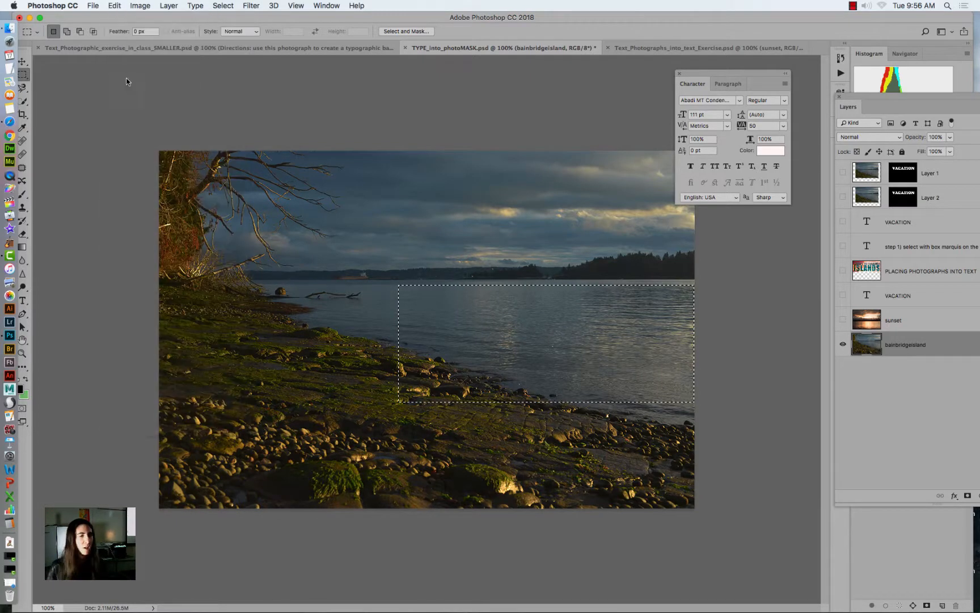
{"action": "left_click", "coordinate": [529, 200]}
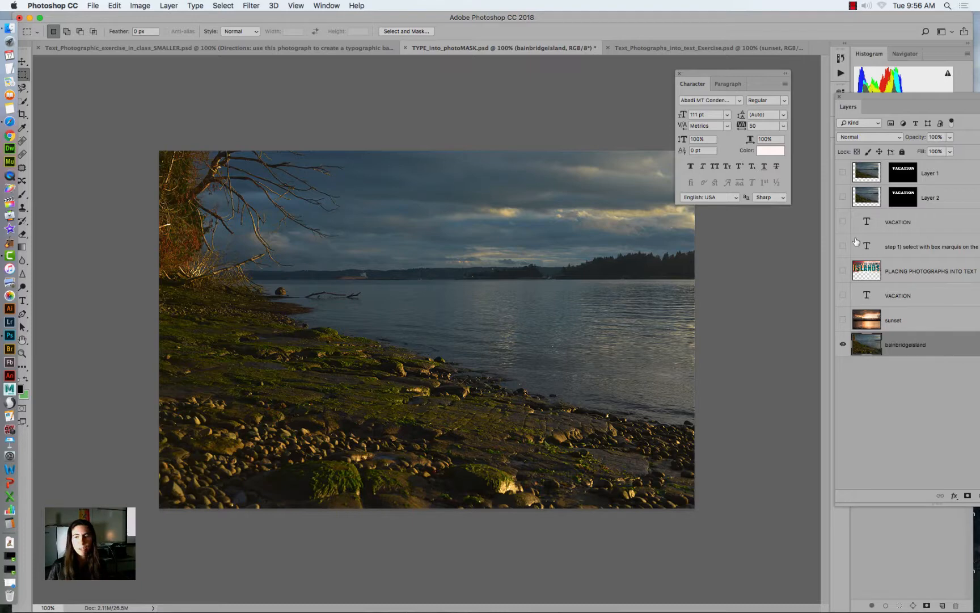
- Show the new VACATION text layer above the sunset layer and load its letters as a selection
{"action": "left_click", "coordinate": [842, 223]}
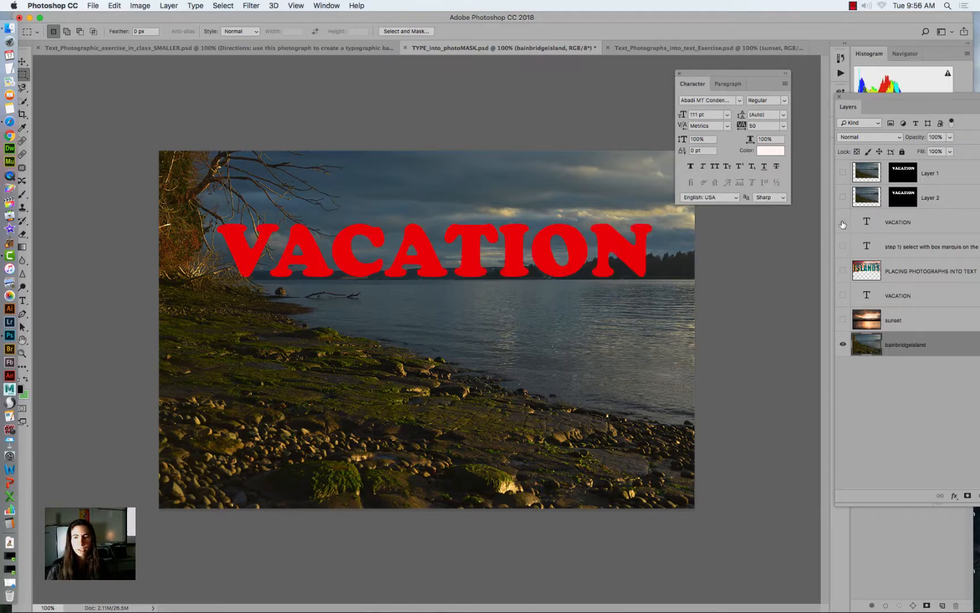
{"action": "left_click", "coordinate": [842, 222]}
{"action": "left_click", "coordinate": [843, 295]}
{"action": "left_click", "coordinate": [865, 295]}
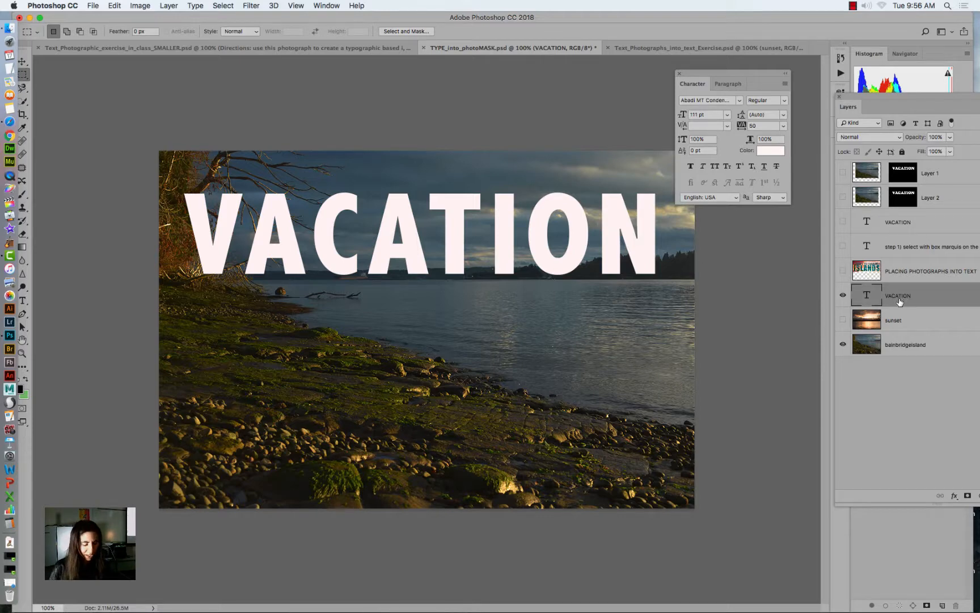
{"action": "left_click", "coordinate": [869, 299], "text": "super"}
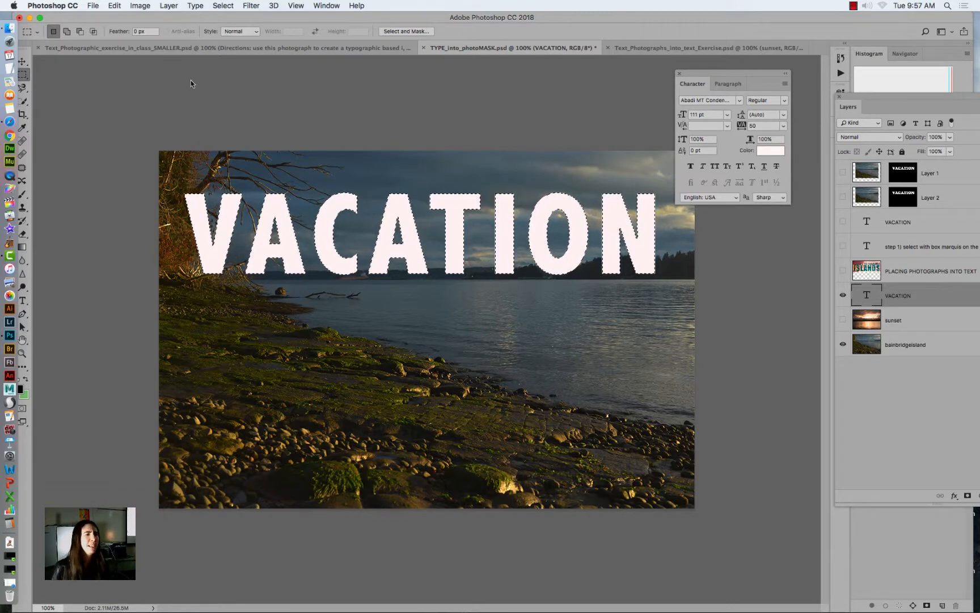
- Paste the copied water into the VACATION letter selection with Paste Into, and move the Layers panel over the canvas
{"action": "left_click", "coordinate": [114, 6]}
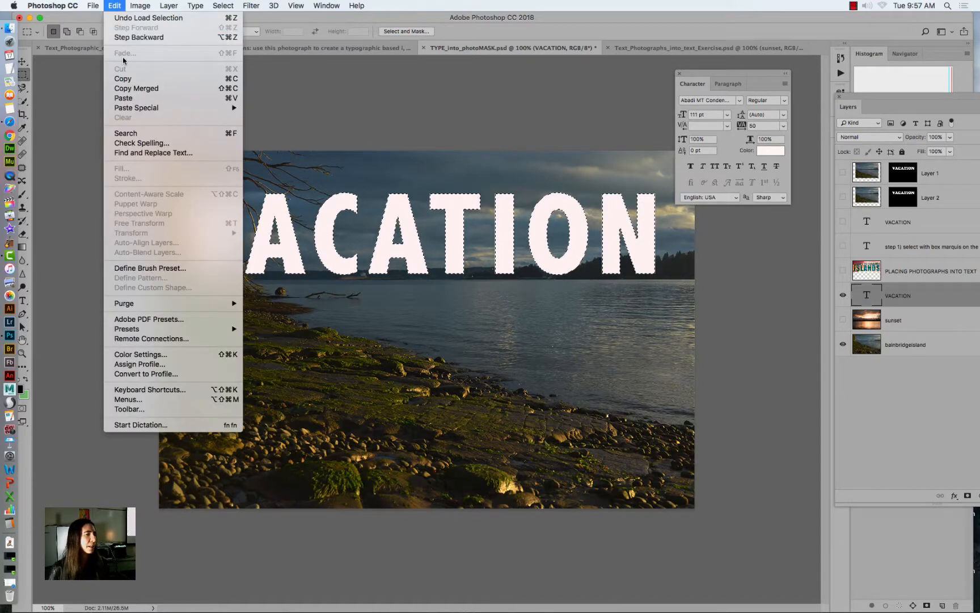
{"action": "mouse_move", "coordinate": [136, 109]}
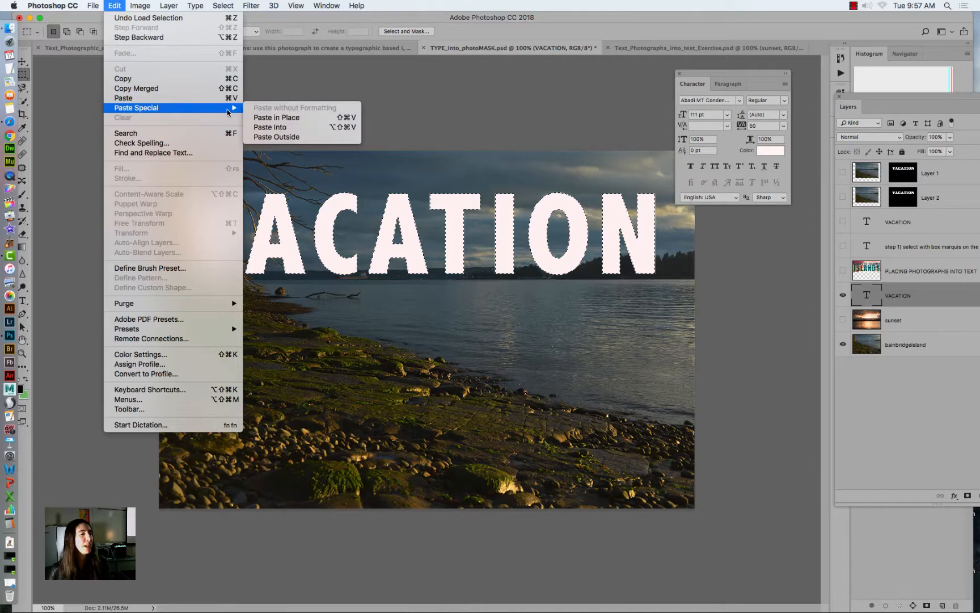
{"action": "left_click", "coordinate": [273, 130]}
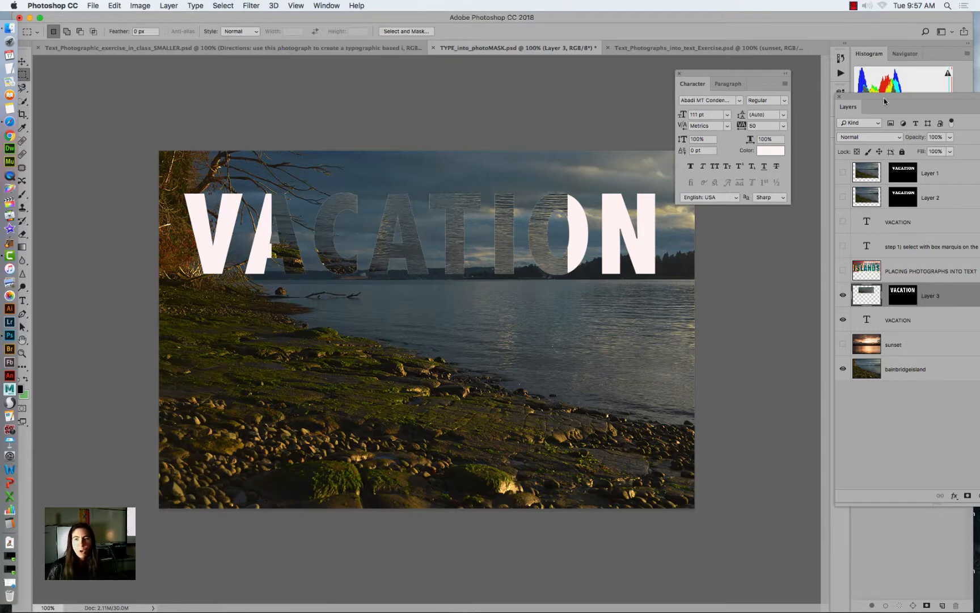
{"action": "left_click_drag", "start_coordinate": [884, 101], "coordinate": [642, 74]}
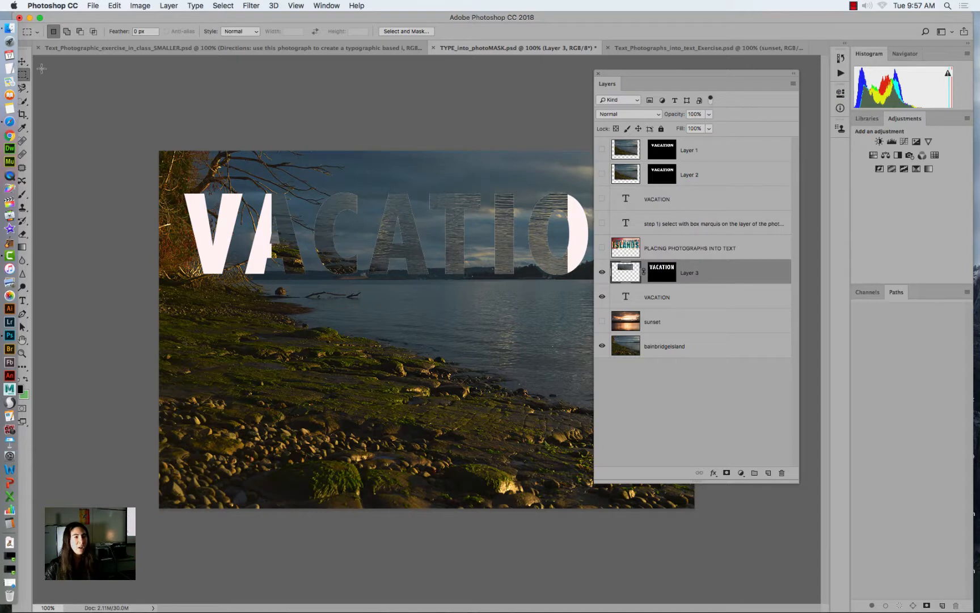
- Link Layer 3's photo to its mask, try moving both with the Move tool, and undo the move
{"action": "left_click", "coordinate": [22, 61]}
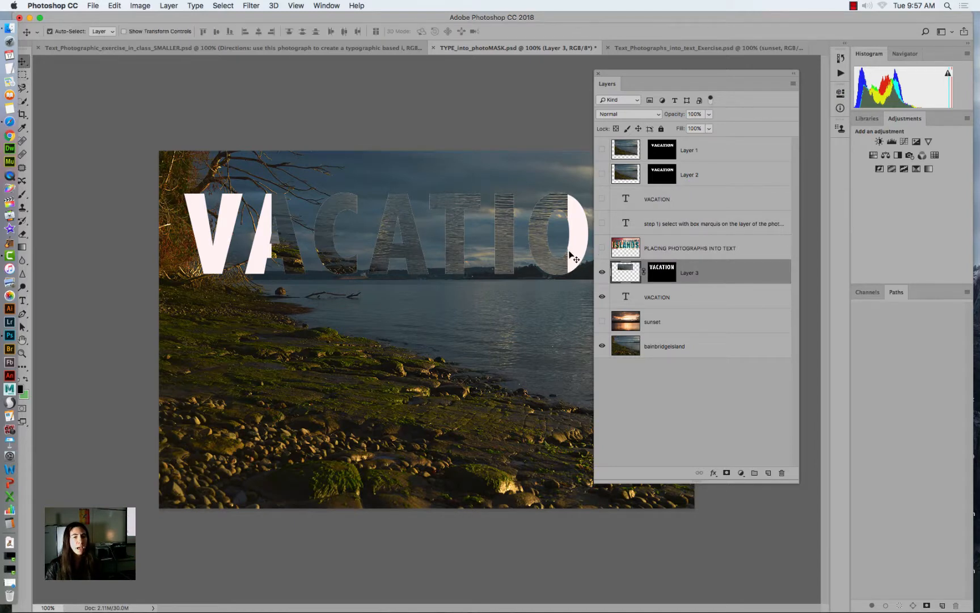
{"action": "left_click", "coordinate": [645, 272]}
{"action": "left_click_drag", "start_coordinate": [538, 218], "coordinate": [541, 251]}
{"action": "key", "text": "super+z"}
- Hide the VACATION text layer, move linked Layer 3 slightly down and right, and shift the Layers panel off the word
{"action": "left_click", "coordinate": [621, 297]}
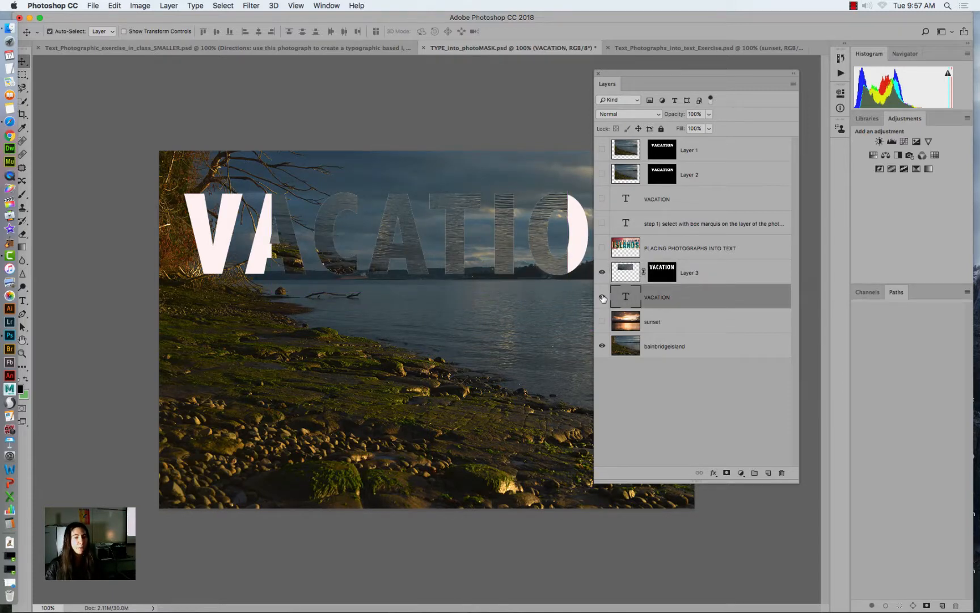
{"action": "left_click", "coordinate": [602, 297]}
{"action": "left_click", "coordinate": [626, 277]}
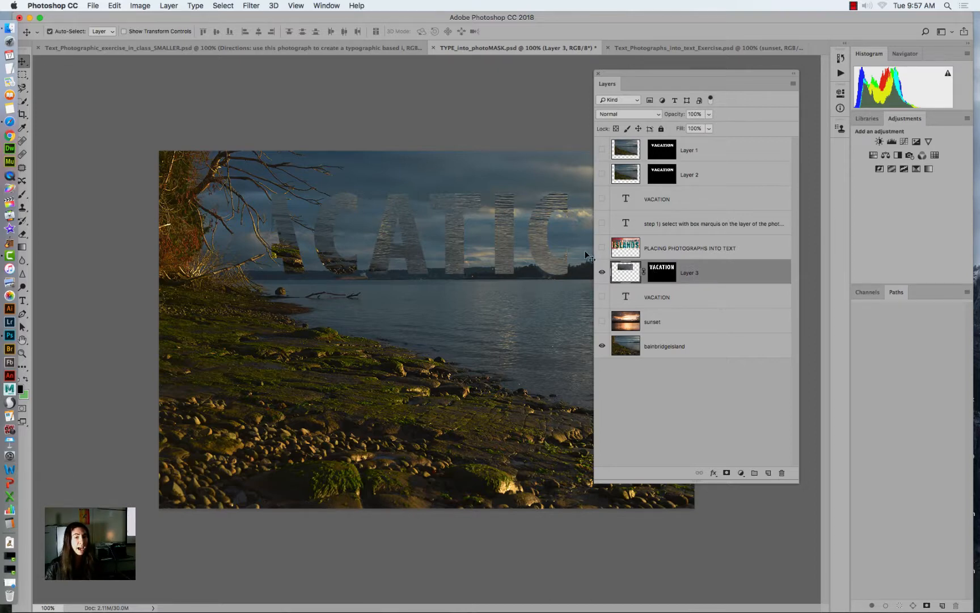
{"action": "mouse_move", "coordinate": [442, 216]}
{"action": "left_mouse_down"}
{"action": "mouse_move", "coordinate": [401, 350]}
{"action": "mouse_move", "coordinate": [491, 272]}
{"action": "mouse_move", "coordinate": [334, 321]}
{"action": "mouse_move", "coordinate": [471, 264]}
{"action": "mouse_move", "coordinate": [419, 210]}
{"action": "mouse_move", "coordinate": [477, 215]}
{"action": "mouse_move", "coordinate": [444, 214]}
{"action": "left_mouse_up"}
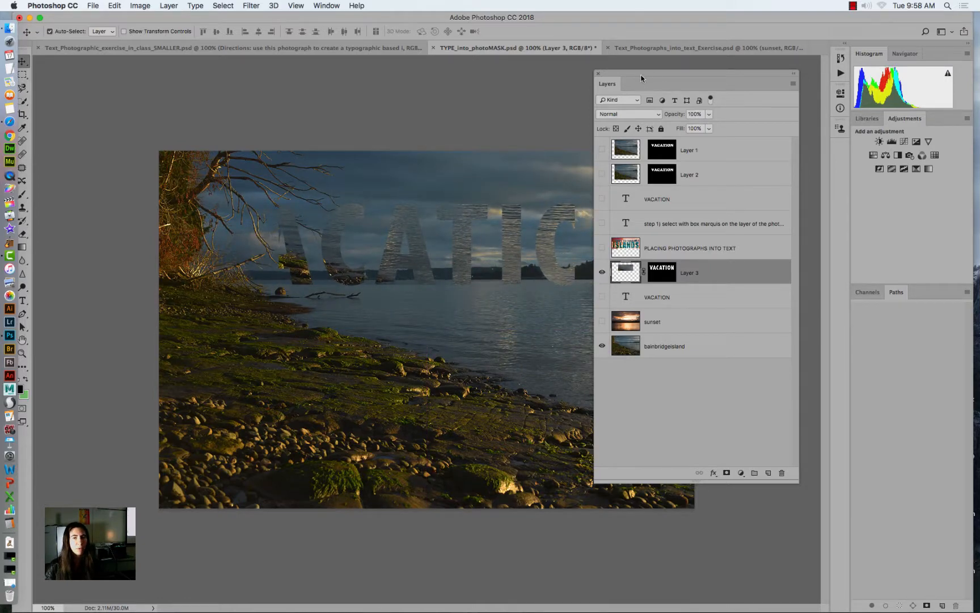
{"action": "left_click_drag", "start_coordinate": [641, 78], "coordinate": [727, 90]}
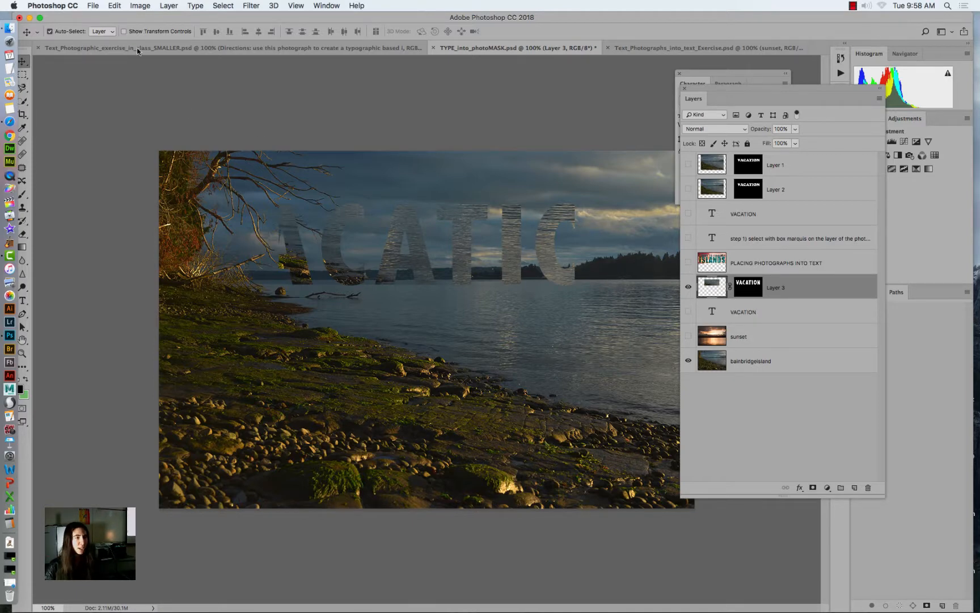
{"action": "left_click", "coordinate": [121, 8]}
{"action": "mouse_move", "coordinate": [193, 234]}
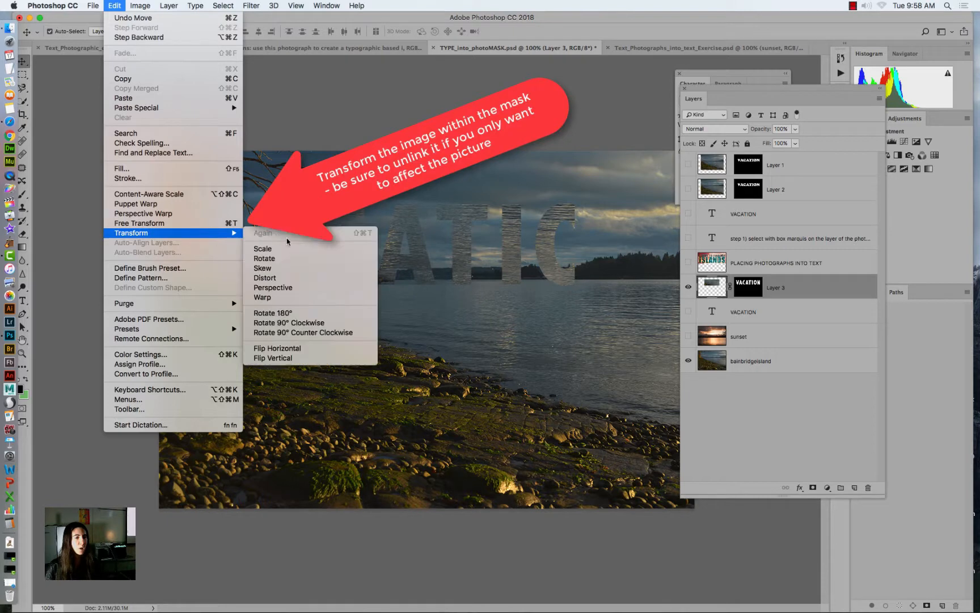
{"action": "left_click", "coordinate": [262, 247]}
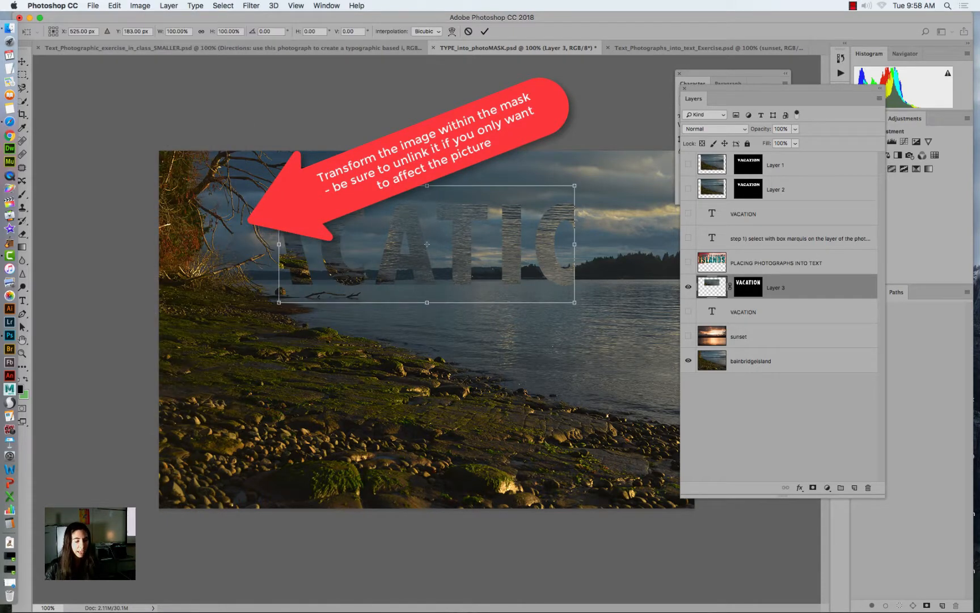
{"action": "left_click_drag", "start_coordinate": [279, 186], "coordinate": [249, 166]}
{"action": "key", "text": "Return"}
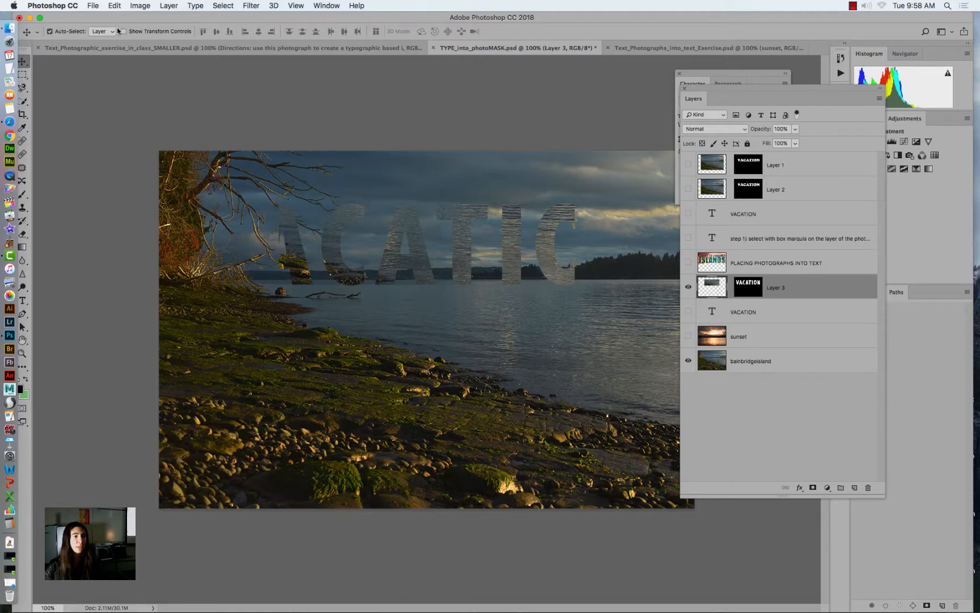
- With the mask unlinked, Free Transform Layer 3's photo to about 179% and position it so water fills all the VACATION letters
{"action": "left_click", "coordinate": [115, 7]}
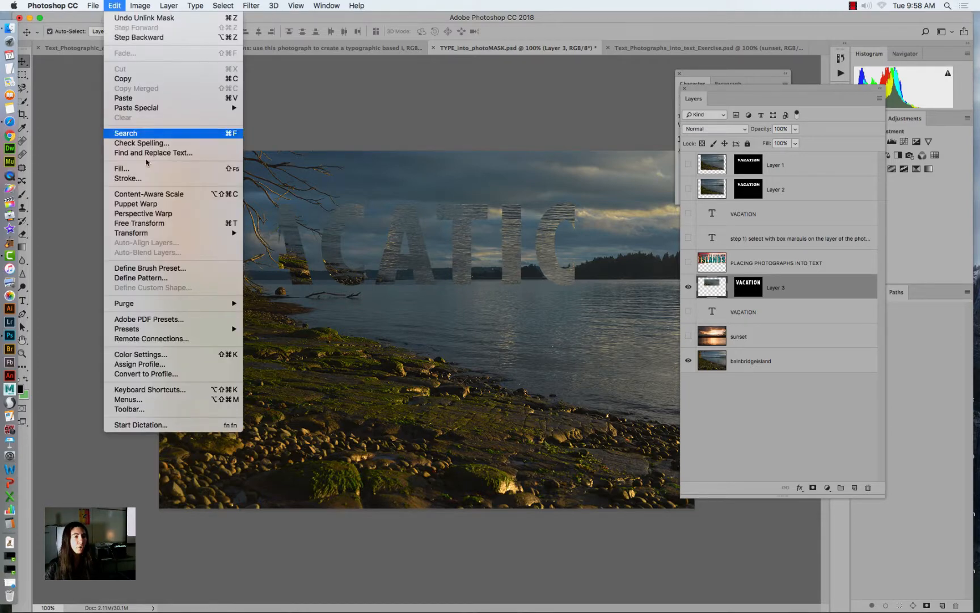
{"action": "left_click", "coordinate": [163, 224]}
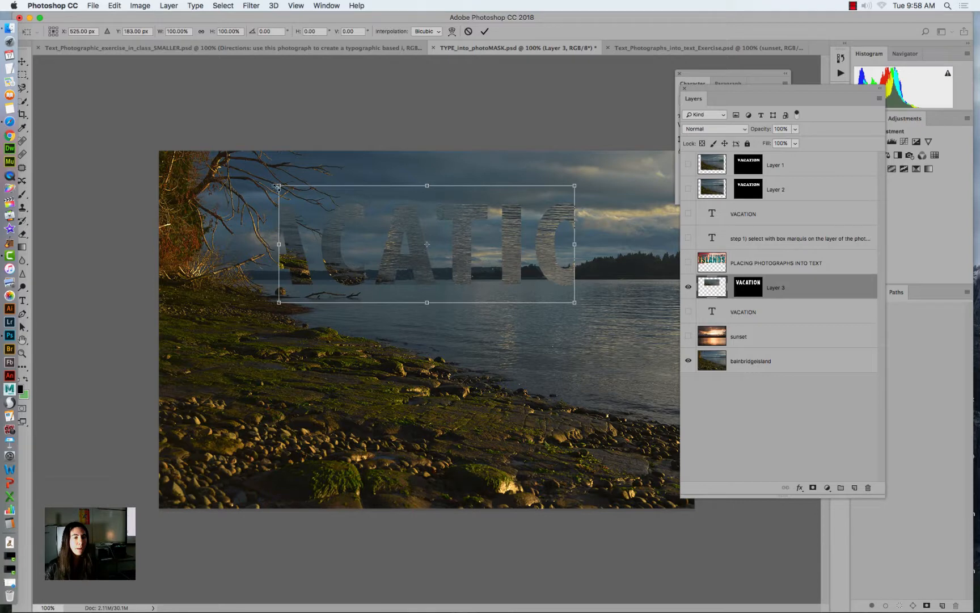
{"action": "left_click_drag", "start_coordinate": [279, 185], "coordinate": [144, 132]}
{"action": "left_click_drag", "start_coordinate": [574, 304], "coordinate": [665, 351]}
{"action": "left_click_drag", "start_coordinate": [401, 237], "coordinate": [413, 289]}
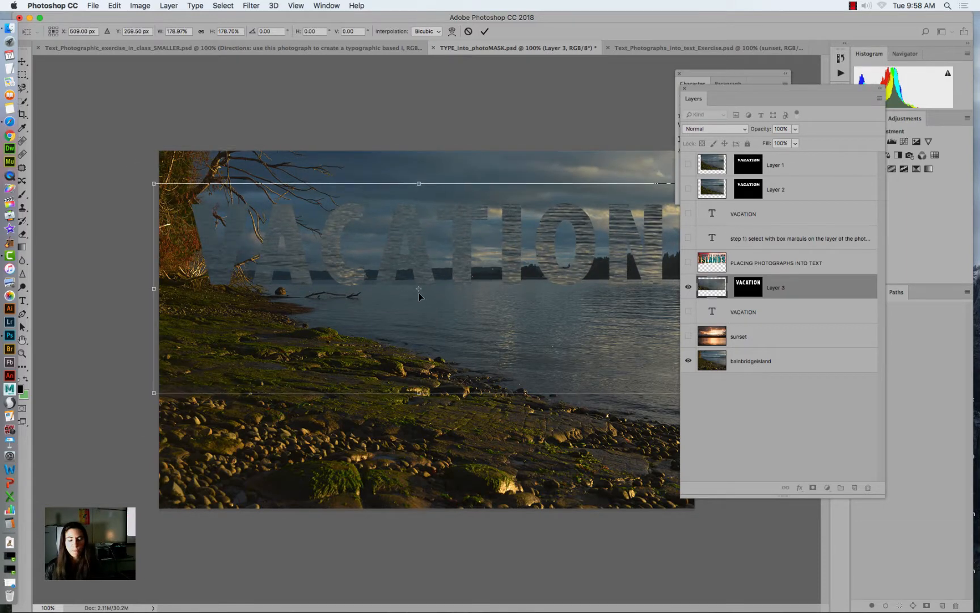
{"action": "key", "text": "Return"}
- Show and select the sunset layer, and move the Layers and Character panels clear of the picture
{"action": "left_click", "coordinate": [684, 338]}
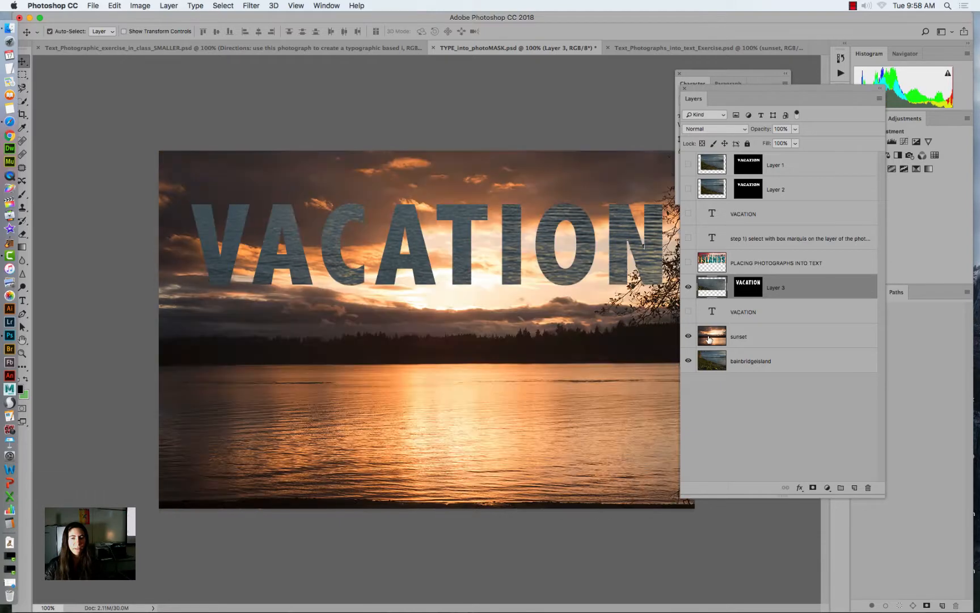
{"action": "left_click", "coordinate": [708, 340]}
{"action": "left_click_drag", "start_coordinate": [707, 91], "coordinate": [737, 485]}
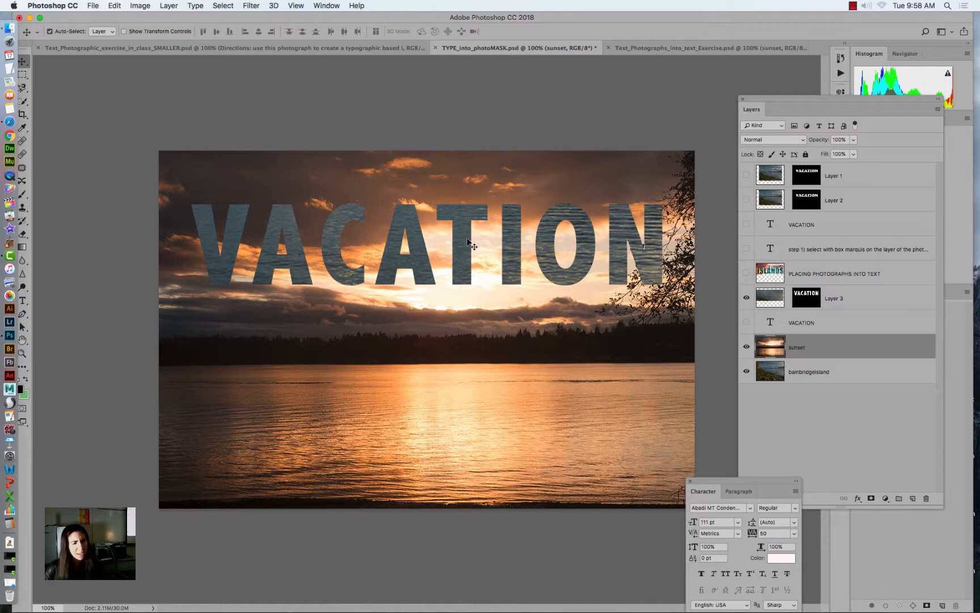
- Shift Layer 3's photo inside the letters, and link it to its mask to move the whole word slightly up
{"action": "left_click", "coordinate": [774, 292]}
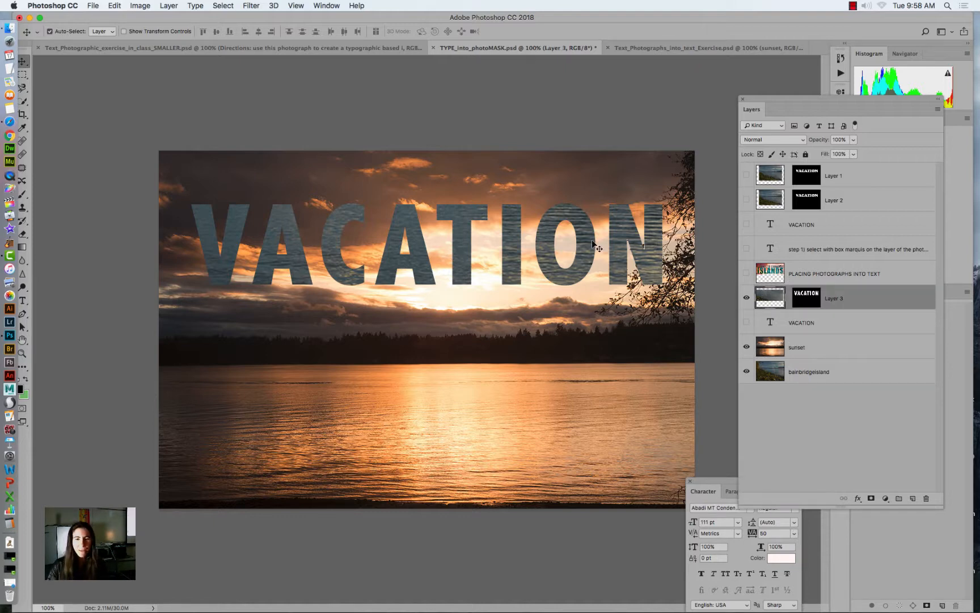
{"action": "left_click_drag", "start_coordinate": [589, 245], "coordinate": [623, 244]}
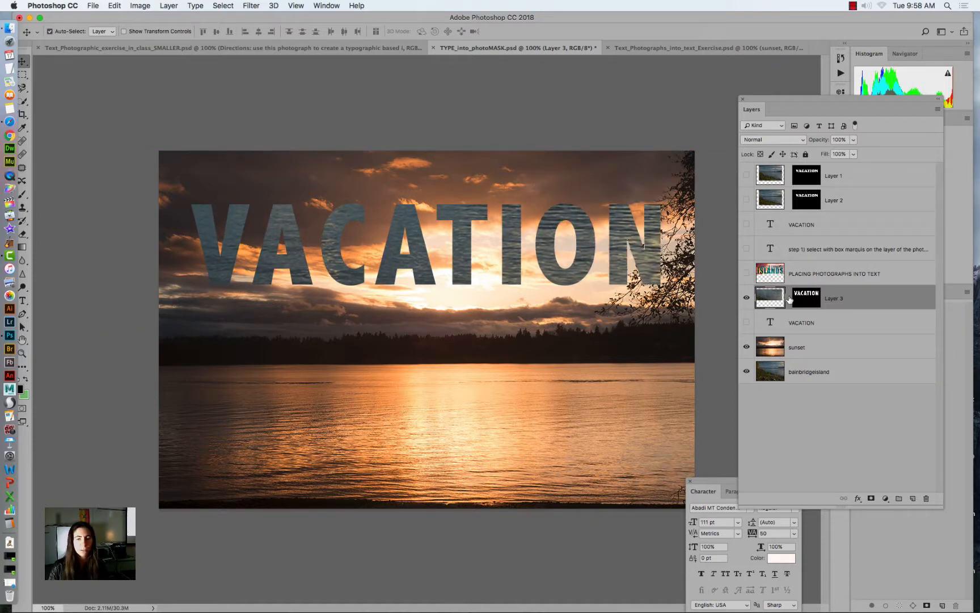
{"action": "mouse_move", "coordinate": [617, 246]}
{"action": "left_mouse_down"}
{"action": "mouse_move", "coordinate": [586, 198]}
{"action": "mouse_move", "coordinate": [602, 181]}
{"action": "mouse_move", "coordinate": [597, 277]}
{"action": "mouse_move", "coordinate": [617, 240]}
{"action": "mouse_move", "coordinate": [547, 220]}
{"action": "mouse_move", "coordinate": [543, 231]}
{"action": "mouse_move", "coordinate": [547, 219]}
{"action": "mouse_move", "coordinate": [611, 209]}
{"action": "mouse_move", "coordinate": [594, 235]}
{"action": "mouse_move", "coordinate": [626, 224]}
{"action": "mouse_move", "coordinate": [628, 234]}
{"action": "left_mouse_up"}
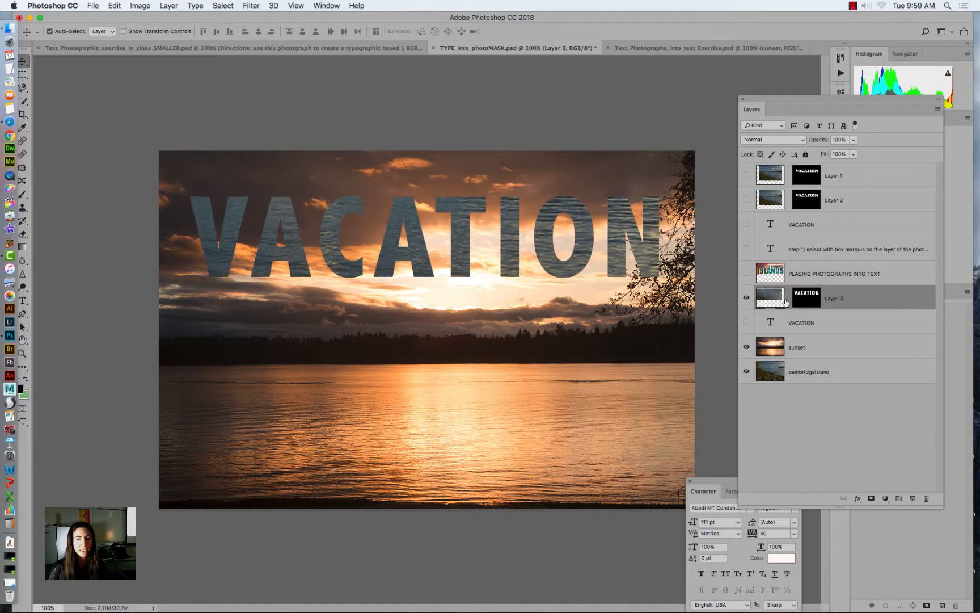
- Free Transform the unlinked photo to about 95% width and 106% height, and relink its mask to move the word slightly up and left
{"action": "left_click", "coordinate": [116, 6]}
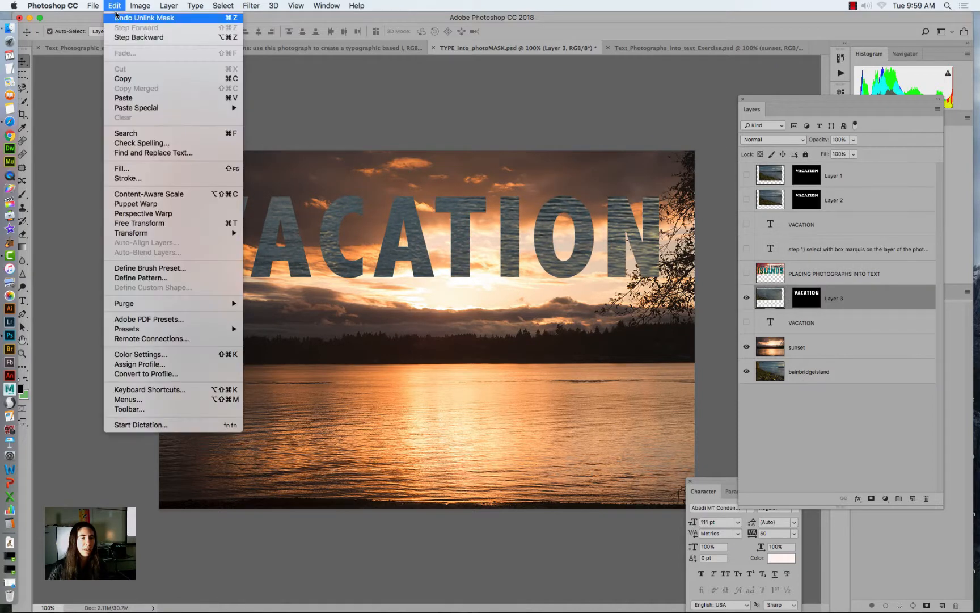
{"action": "left_click", "coordinate": [136, 223]}
{"action": "left_click_drag", "start_coordinate": [289, 202], "coordinate": [332, 217]}
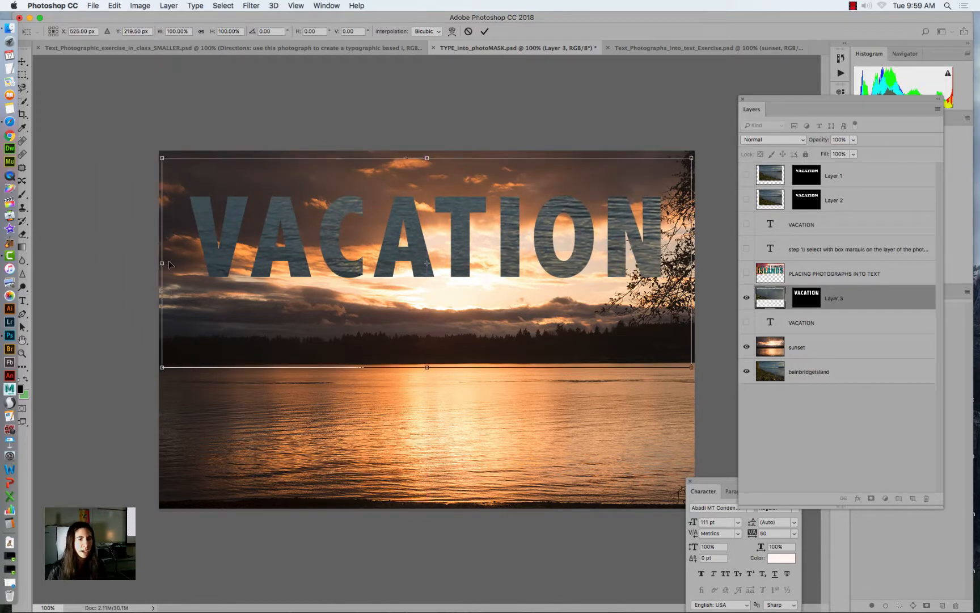
{"action": "left_click_drag", "start_coordinate": [169, 263], "coordinate": [189, 255]}
{"action": "left_click_drag", "start_coordinate": [440, 160], "coordinate": [441, 195]}
{"action": "left_click_drag", "start_coordinate": [417, 251], "coordinate": [412, 203]}
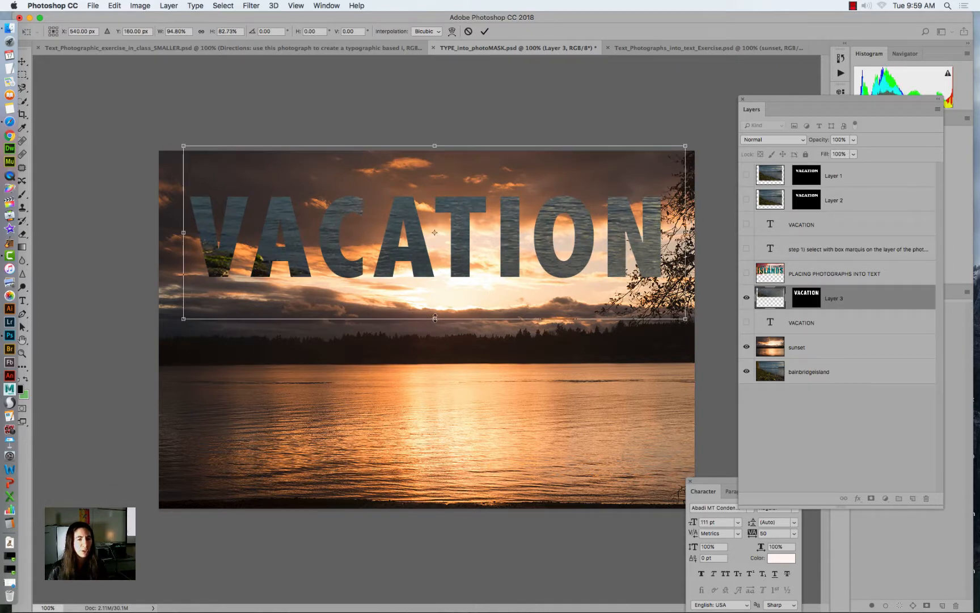
{"action": "left_click_drag", "start_coordinate": [435, 319], "coordinate": [426, 368]}
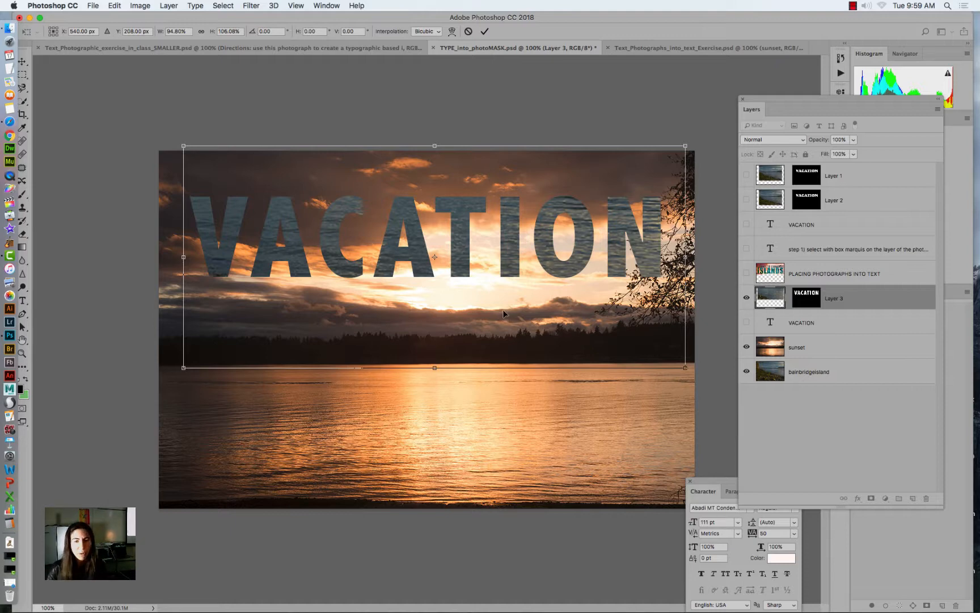
{"action": "key", "text": "Return"}
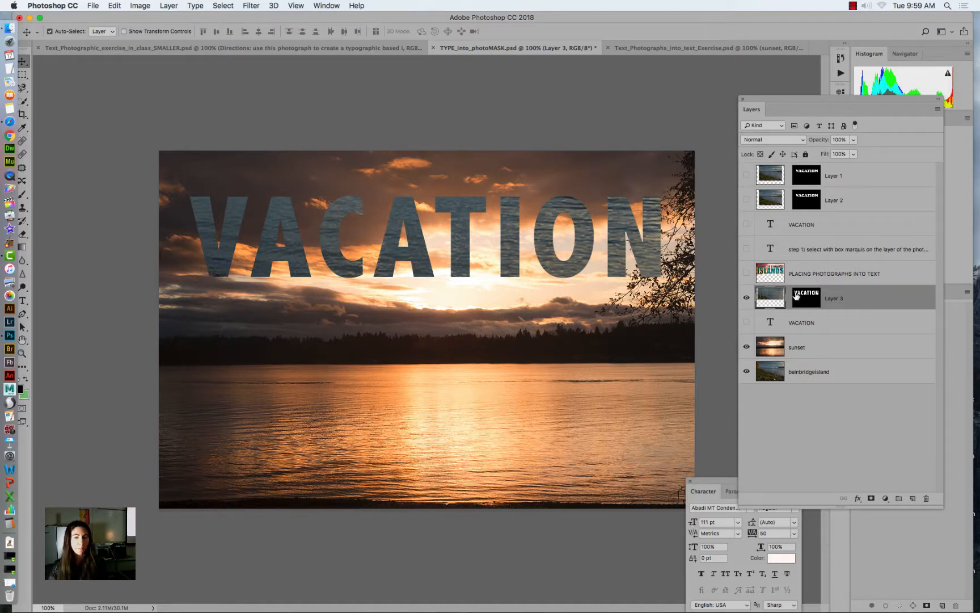
{"action": "mouse_move", "coordinate": [629, 230]}
{"action": "left_mouse_down"}
{"action": "mouse_move", "coordinate": [553, 272]}
{"action": "mouse_move", "coordinate": [616, 218]}
{"action": "left_mouse_up"}
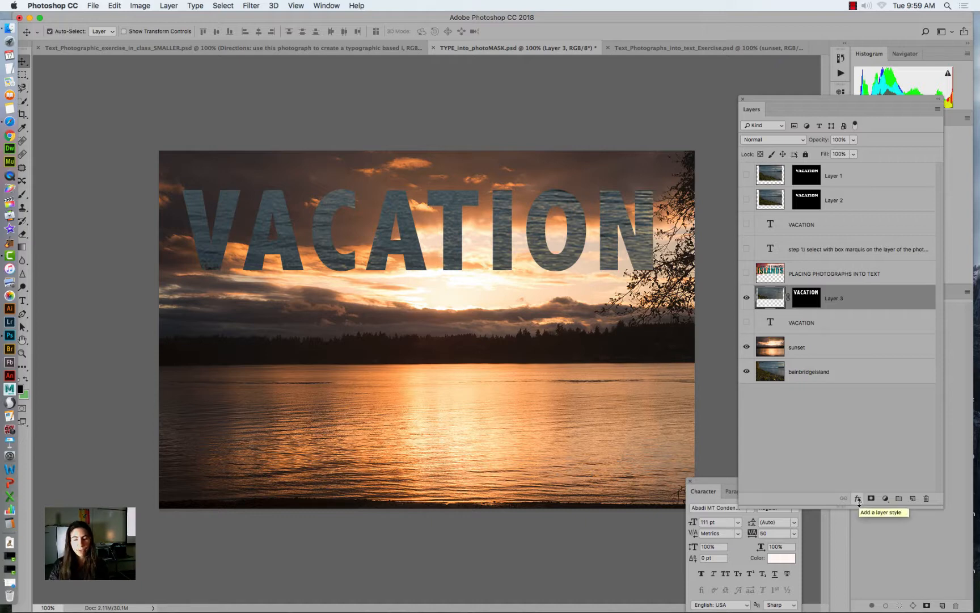
- Shorten the Layers panel and add a Drop Shadow to Layer 3 with distance 9 px, spread 17% and size 32 px
{"action": "left_click_drag", "start_coordinate": [858, 508], "coordinate": [857, 399]}
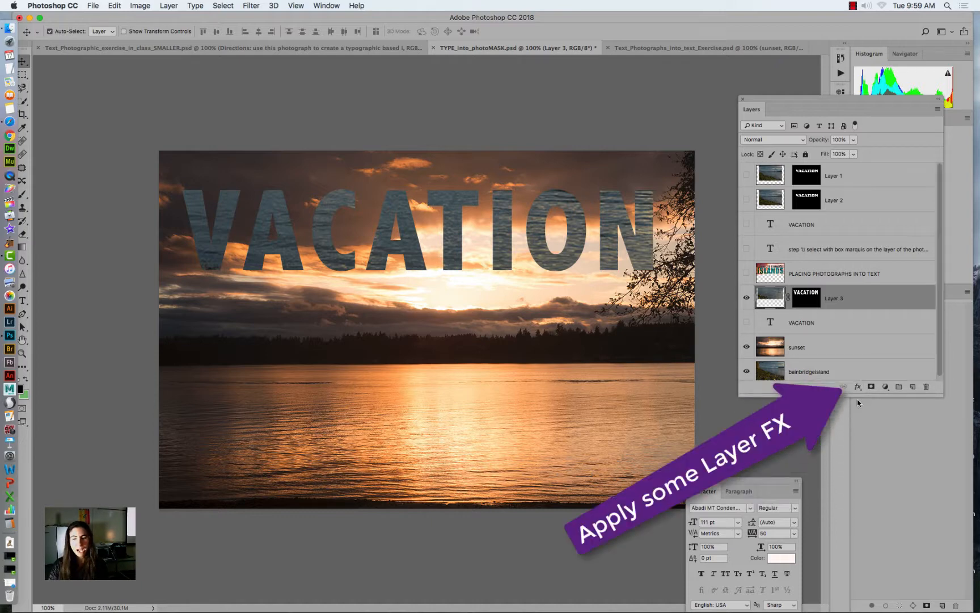
{"action": "left_click", "coordinate": [857, 386]}
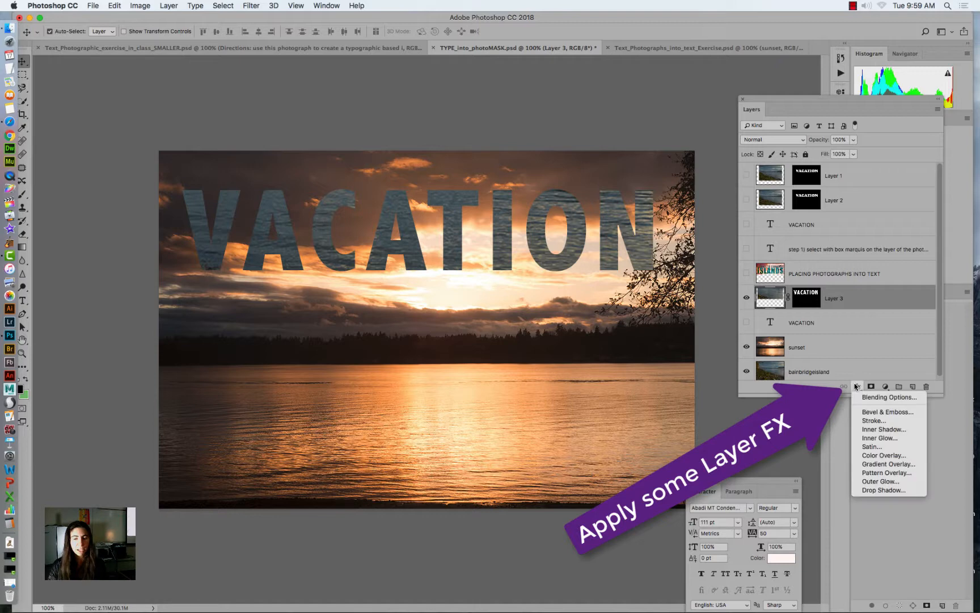
{"action": "left_click", "coordinate": [868, 490]}
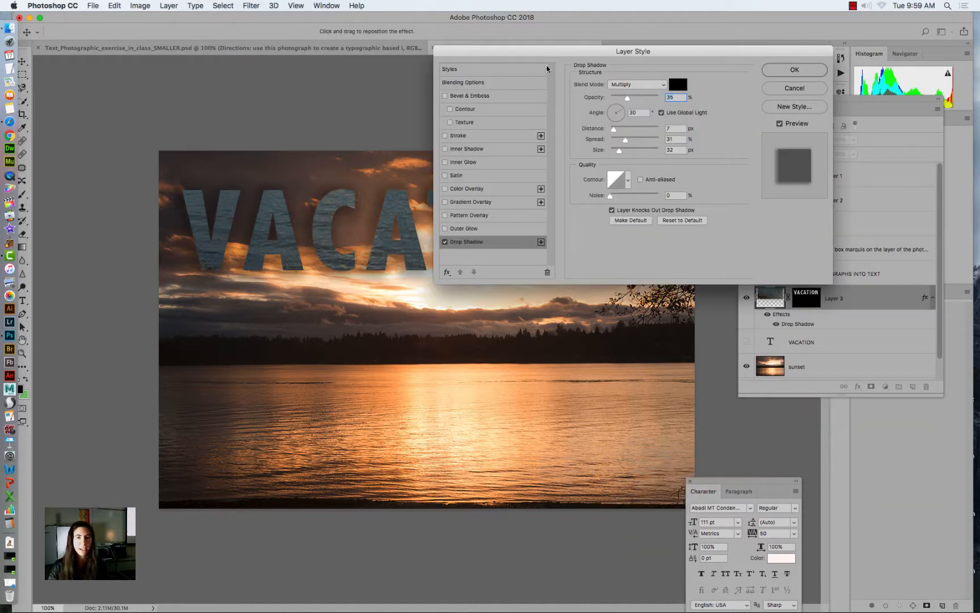
{"action": "left_click_drag", "start_coordinate": [543, 68], "coordinate": [540, 297]}
{"action": "mouse_move", "coordinate": [623, 380]}
{"action": "left_mouse_down"}
{"action": "mouse_move", "coordinate": [612, 370]}
{"action": "mouse_move", "coordinate": [618, 391]}
{"action": "left_mouse_up"}
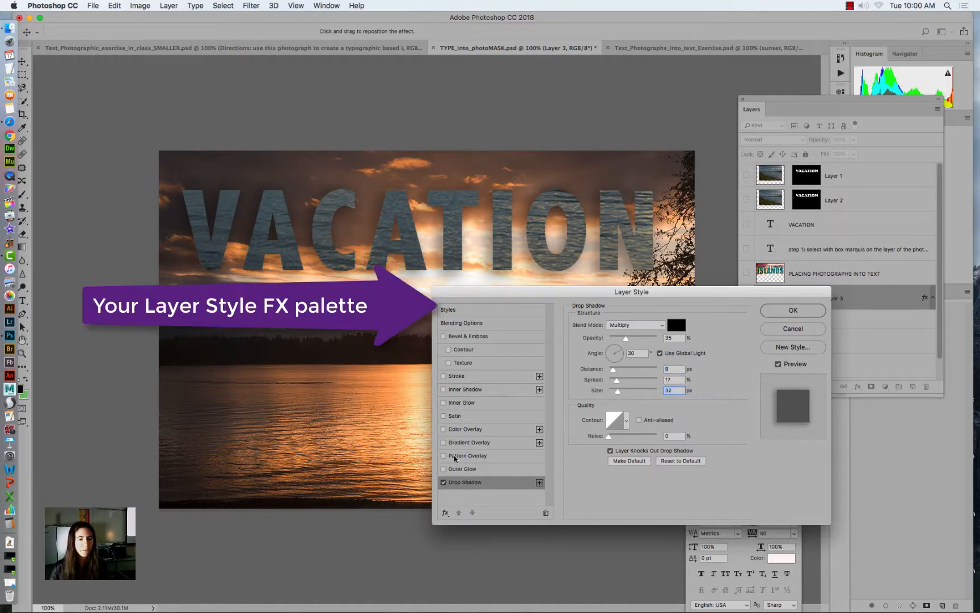
- Add an Inner Glow with 34% choke and an Outer Bevel with size 7 px and soften 1 px to Layer 3
{"action": "left_click", "coordinate": [459, 403]}
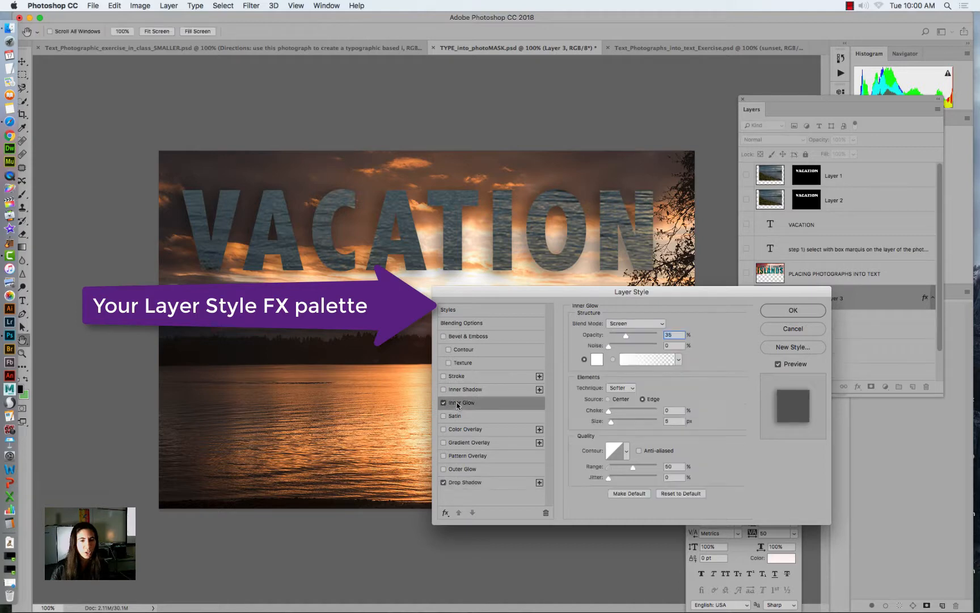
{"action": "mouse_move", "coordinate": [607, 411]}
{"action": "left_mouse_down"}
{"action": "mouse_move", "coordinate": [626, 410]}
{"action": "mouse_move", "coordinate": [612, 423]}
{"action": "left_mouse_up"}
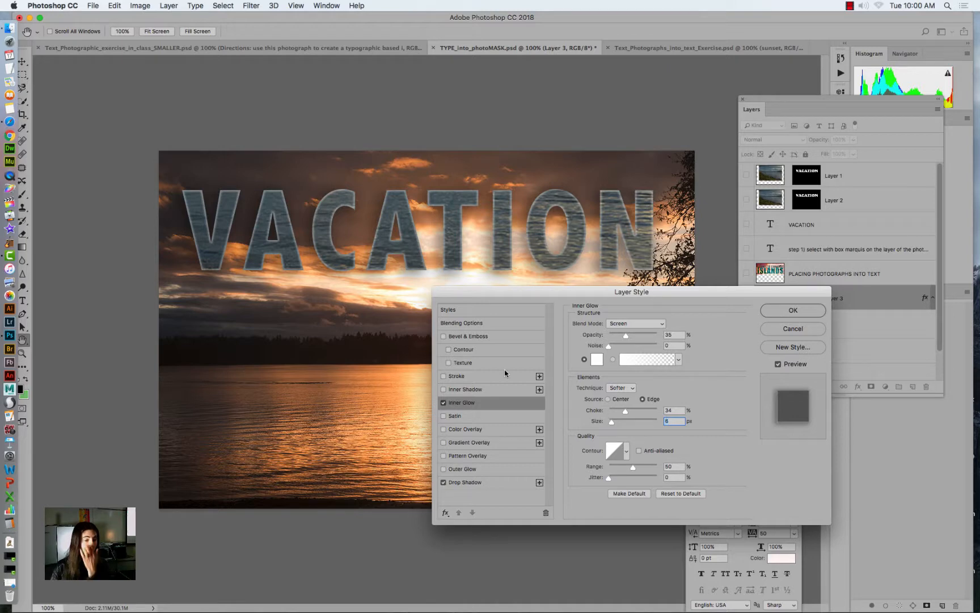
{"action": "left_click", "coordinate": [464, 337]}
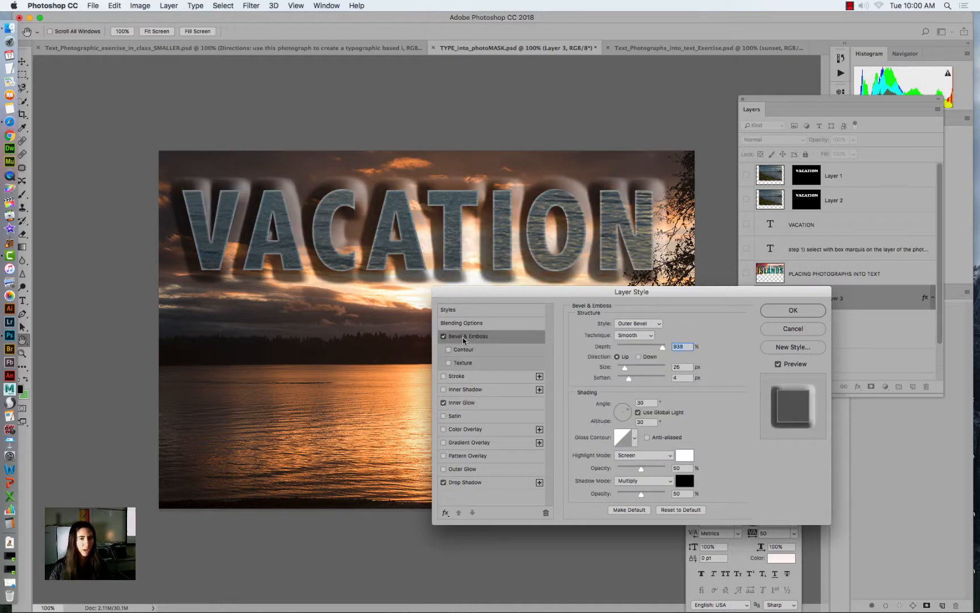
{"action": "left_click_drag", "start_coordinate": [625, 368], "coordinate": [621, 371]}
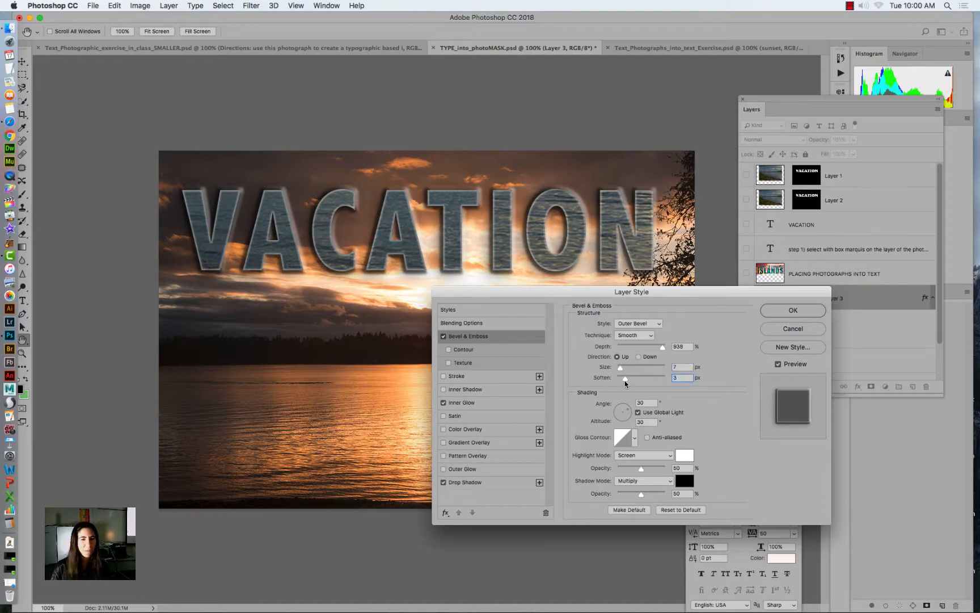
{"action": "left_click_drag", "start_coordinate": [626, 383], "coordinate": [622, 382]}
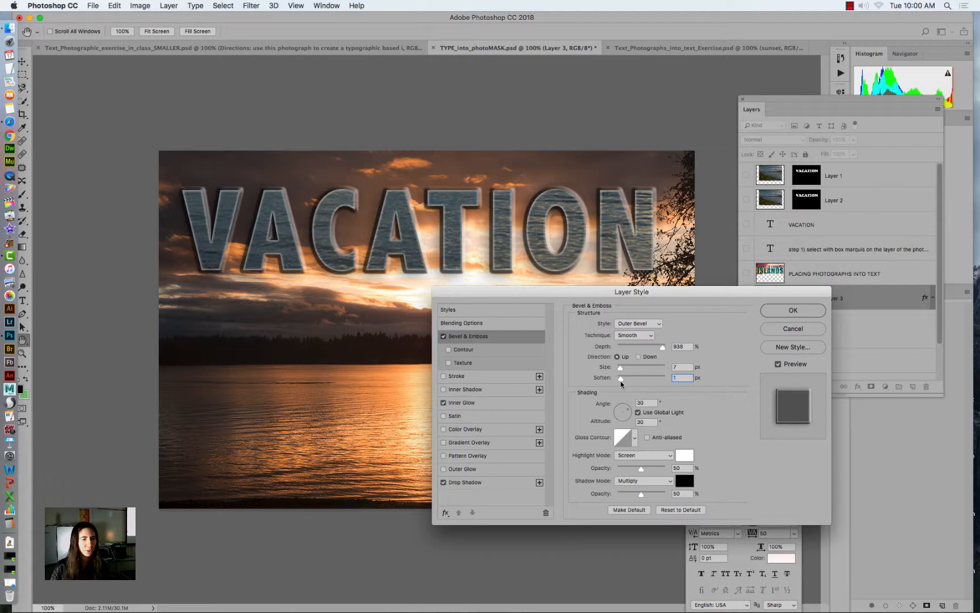
{"action": "left_click", "coordinate": [774, 309]}
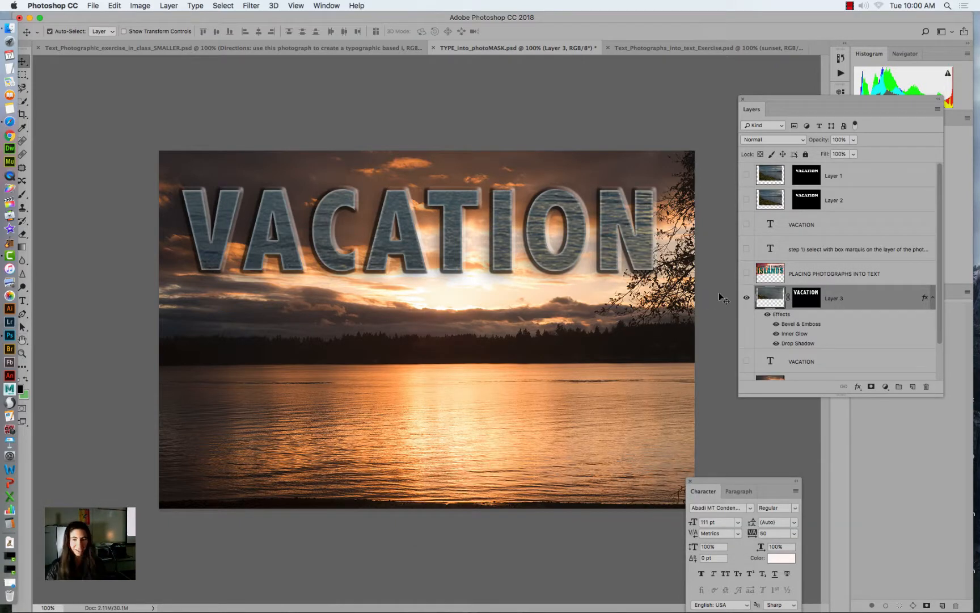
- Hide Layer 3, duplicate the sunset layer, and copy the duplicate's entire image before deselecting it
{"action": "left_click", "coordinate": [745, 298]}
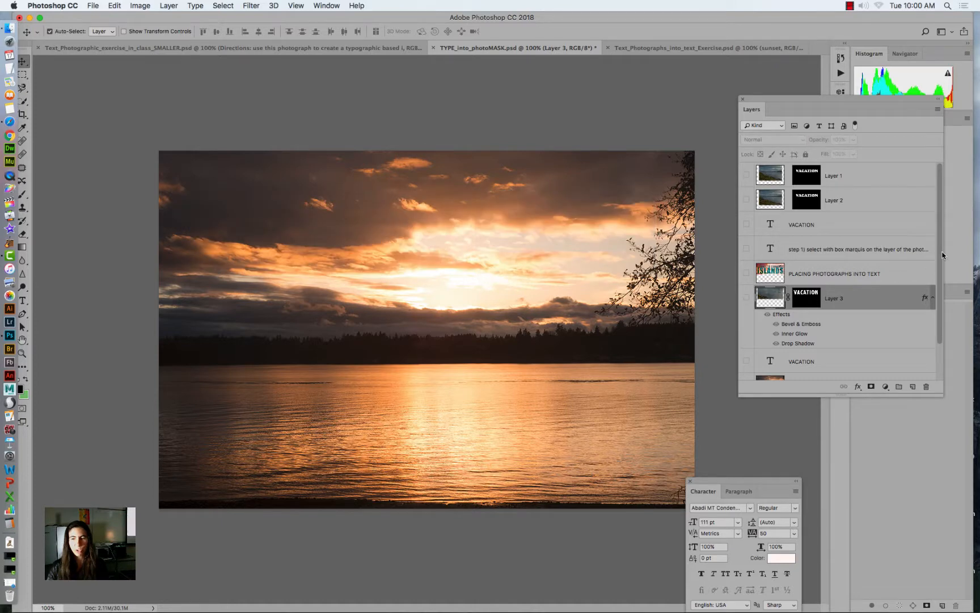
{"action": "scroll", "coordinate": [941, 260], "scroll_direction": "down", "scroll_amount": 2}
{"action": "left_click", "coordinate": [781, 345]}
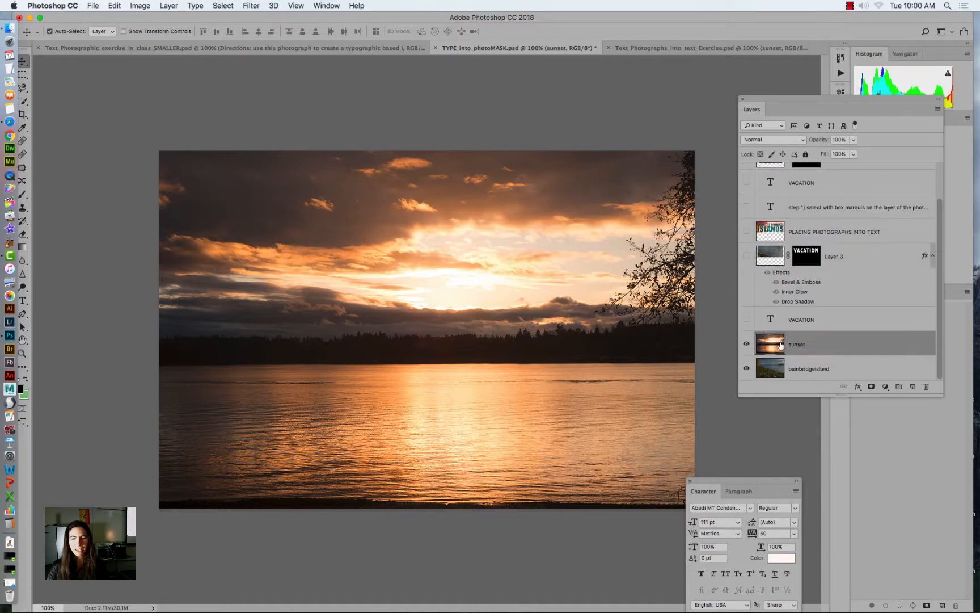
{"action": "left_click_drag", "start_coordinate": [865, 342], "coordinate": [913, 386]}
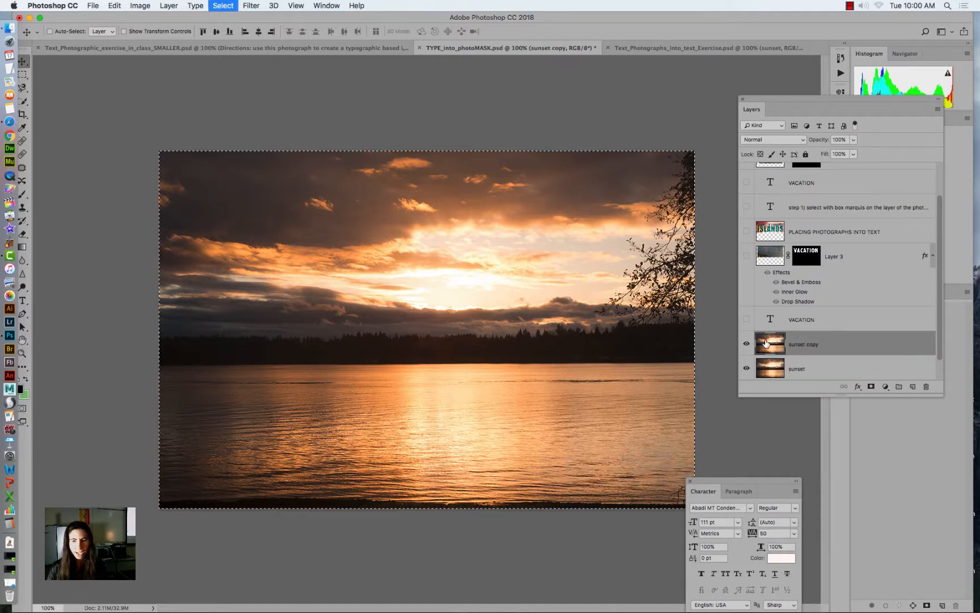
{"action": "left_click", "coordinate": [765, 343], "text": "super"}
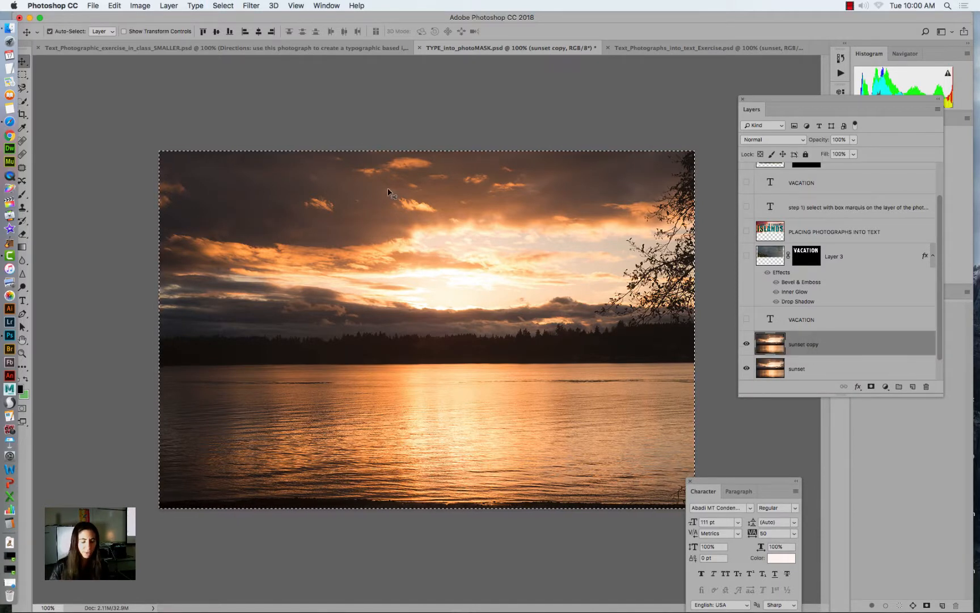
{"action": "key", "text": "super+d"}
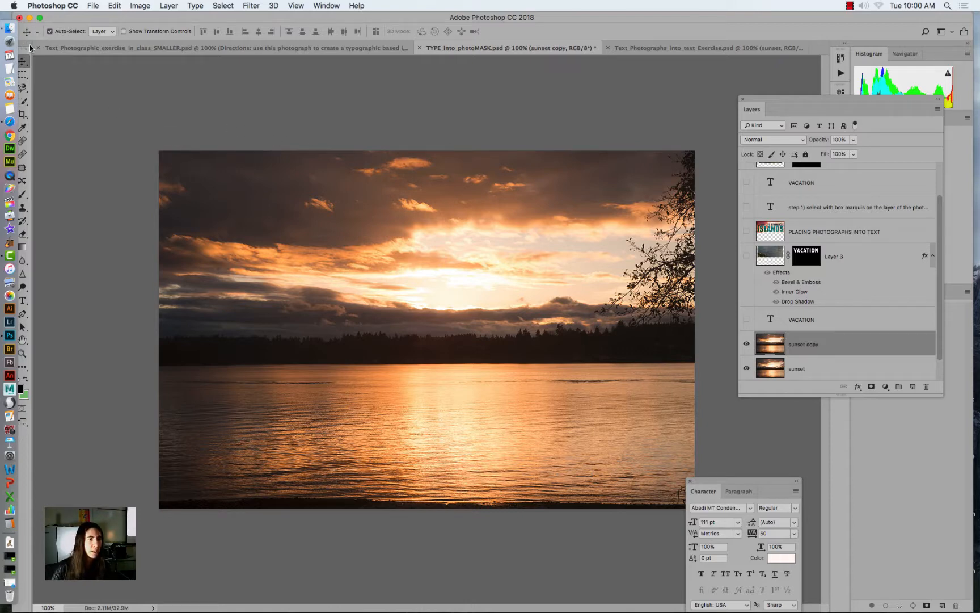
- Check which Type tool variants are available, and switch the workspace to Essentials (Default)
{"action": "left_click_drag", "start_coordinate": [29, 46], "coordinate": [57, 52]}
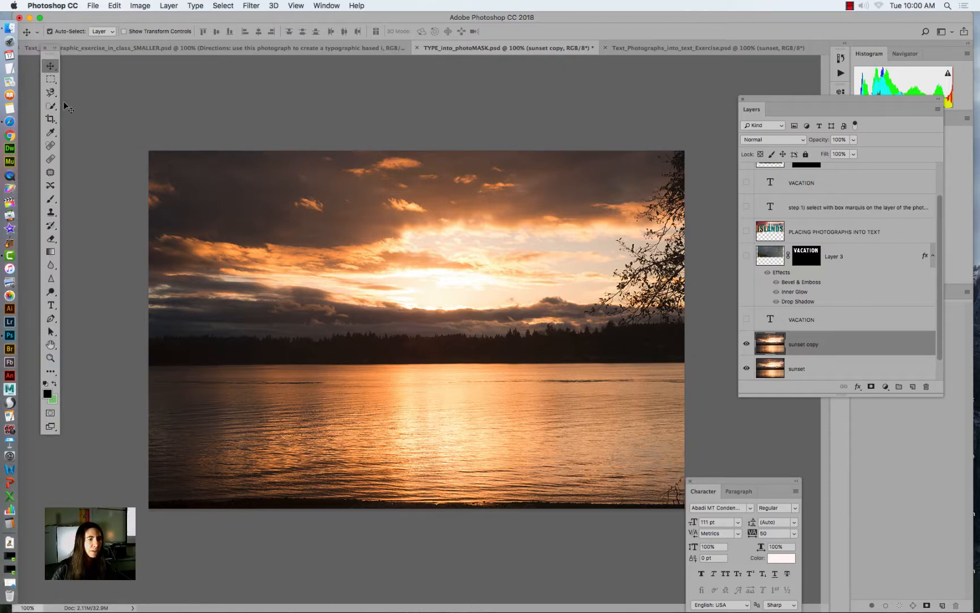
{"action": "left_click", "coordinate": [51, 306]}
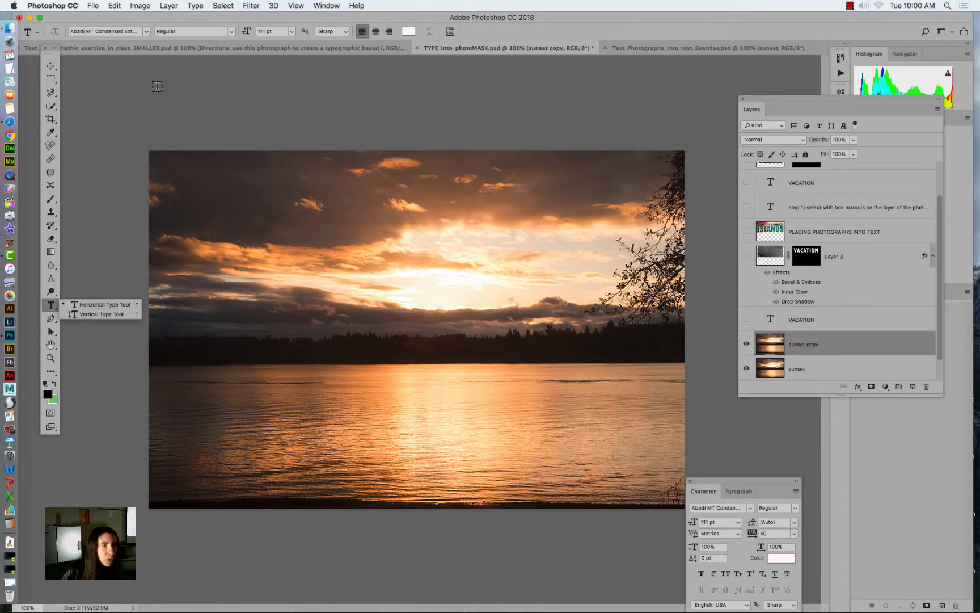
{"action": "left_click", "coordinate": [327, 6]}
{"action": "mouse_move", "coordinate": [330, 29]}
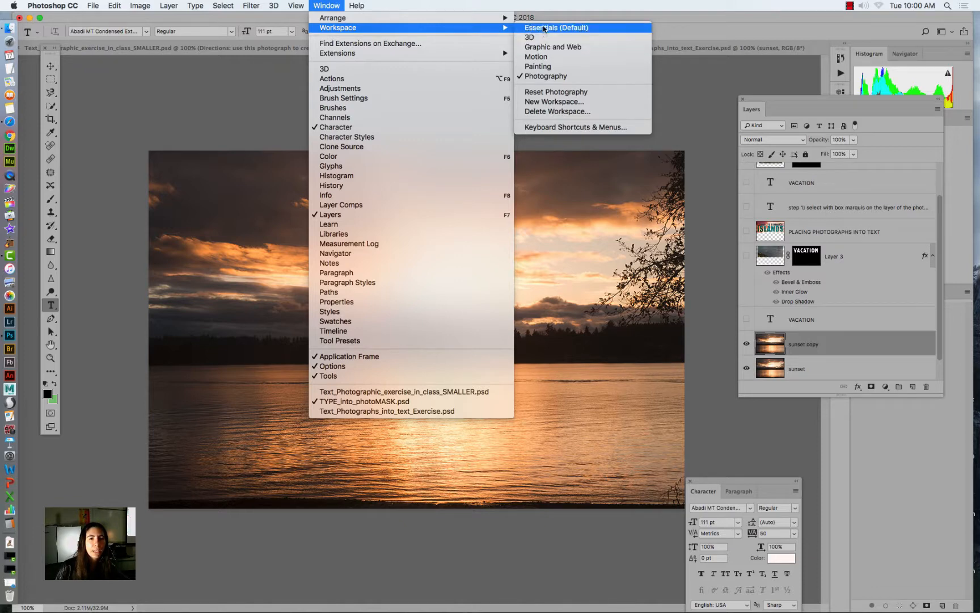
{"action": "left_click", "coordinate": [543, 27]}
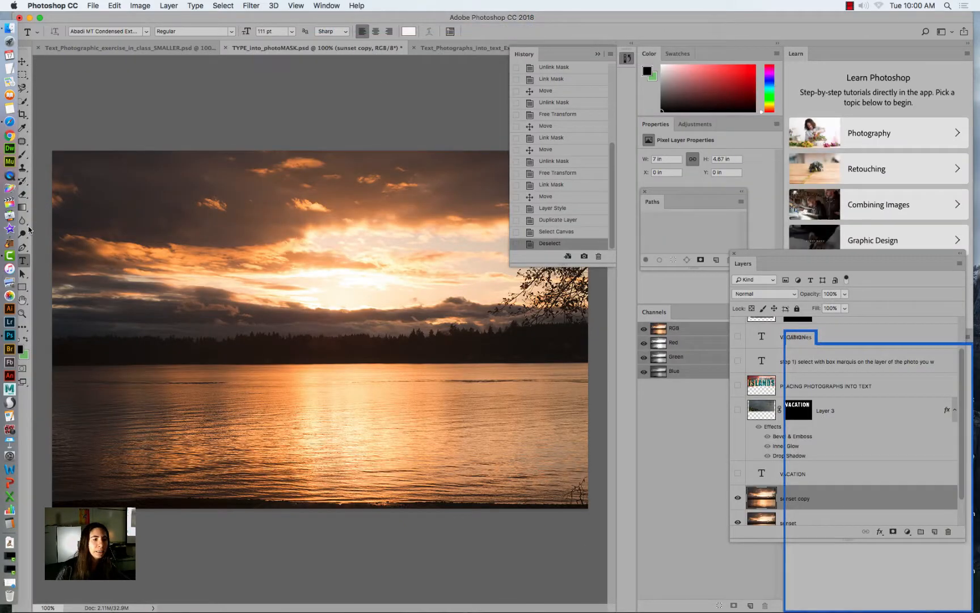
- Create a TROPICAL-shaped selection across the upper part of the sunset copy layer with the Horizontal Type Mask Tool, collapsing the History panel
{"action": "left_click", "coordinate": [24, 264]}
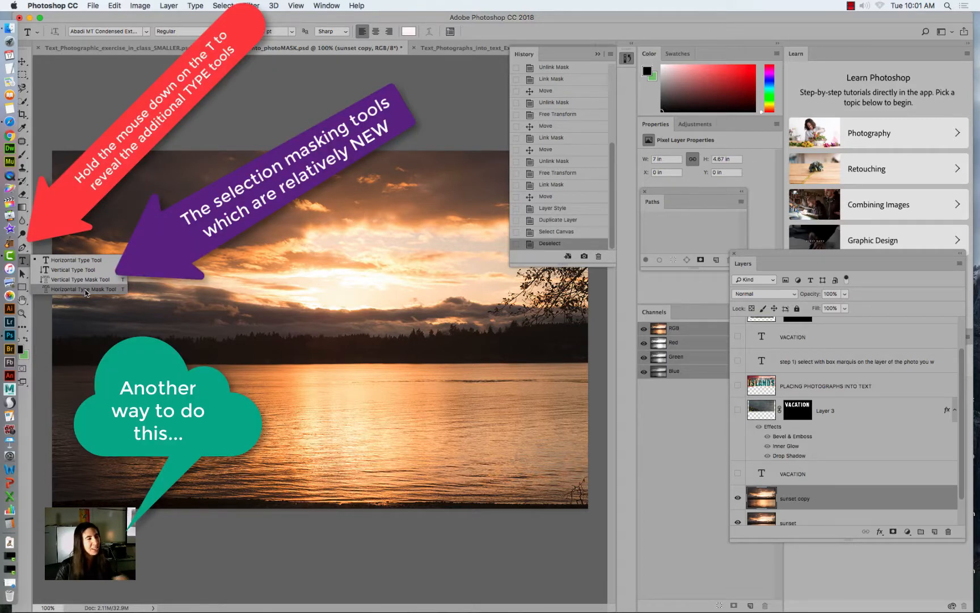
{"action": "left_click", "coordinate": [86, 291]}
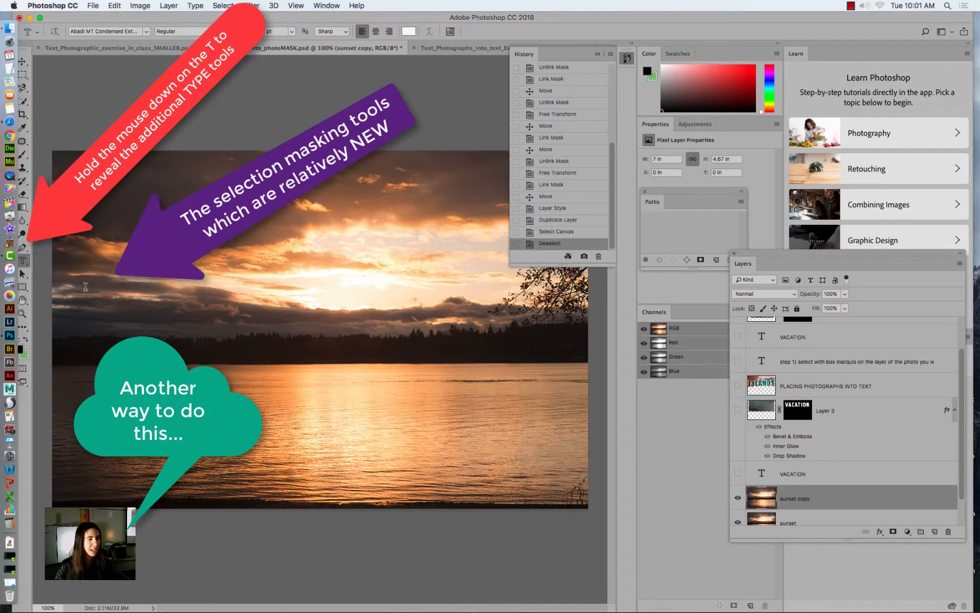
{"action": "left_click_drag", "start_coordinate": [77, 176], "coordinate": [568, 393]}
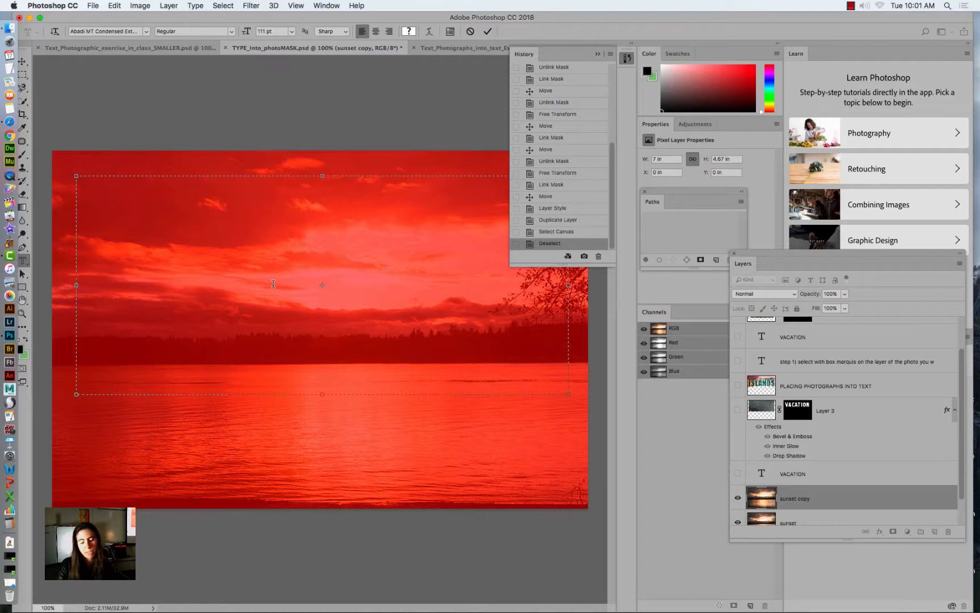
{"action": "type", "text": "TROPICAL"}
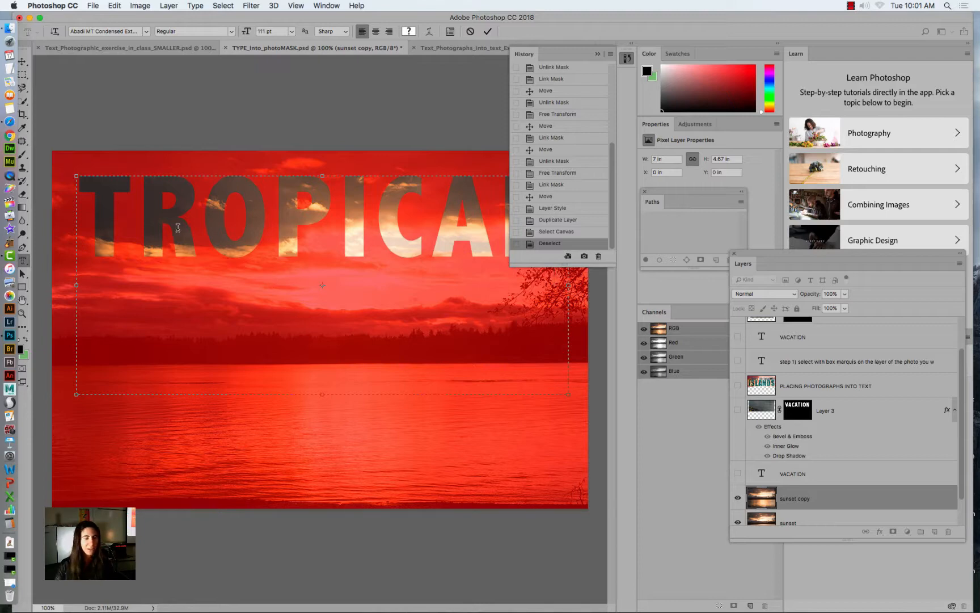
{"action": "left_click", "coordinate": [599, 55]}
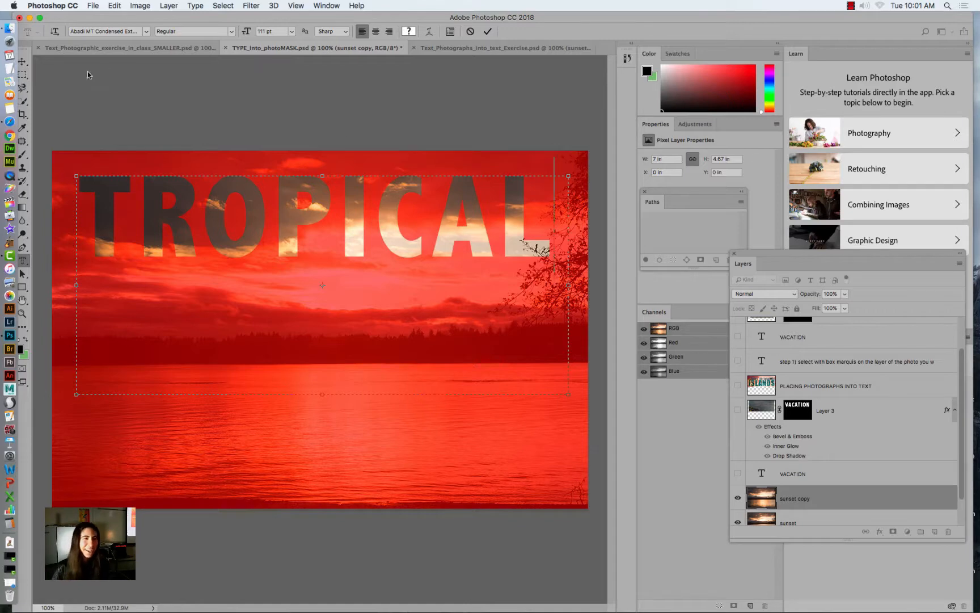
{"action": "left_click", "coordinate": [24, 62]}
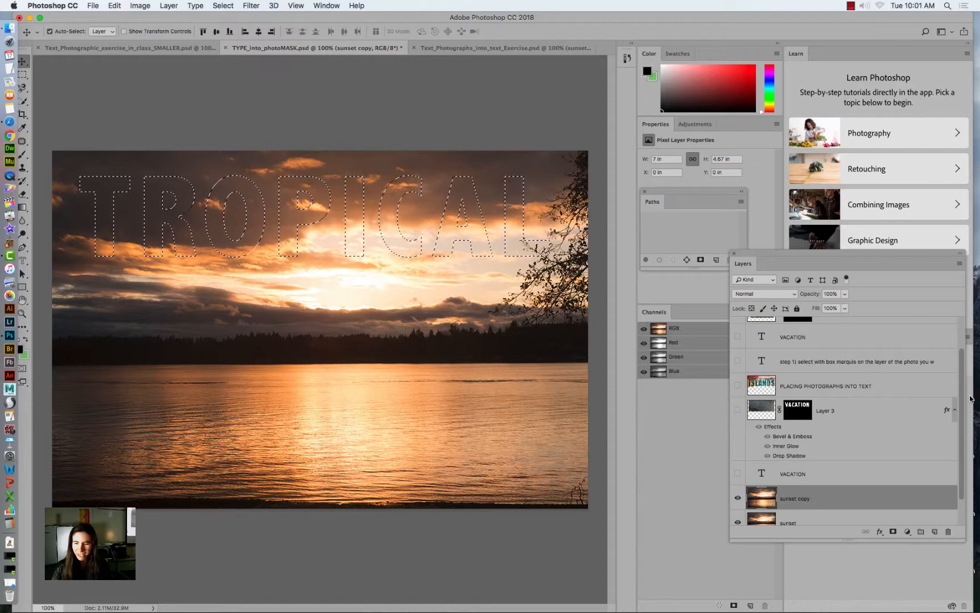
- Toggle the visibility of the sunset copy and sunset layers to compare them, leaving both shown
{"action": "scroll", "coordinate": [964, 420], "scroll_direction": "down", "scroll_amount": 2}
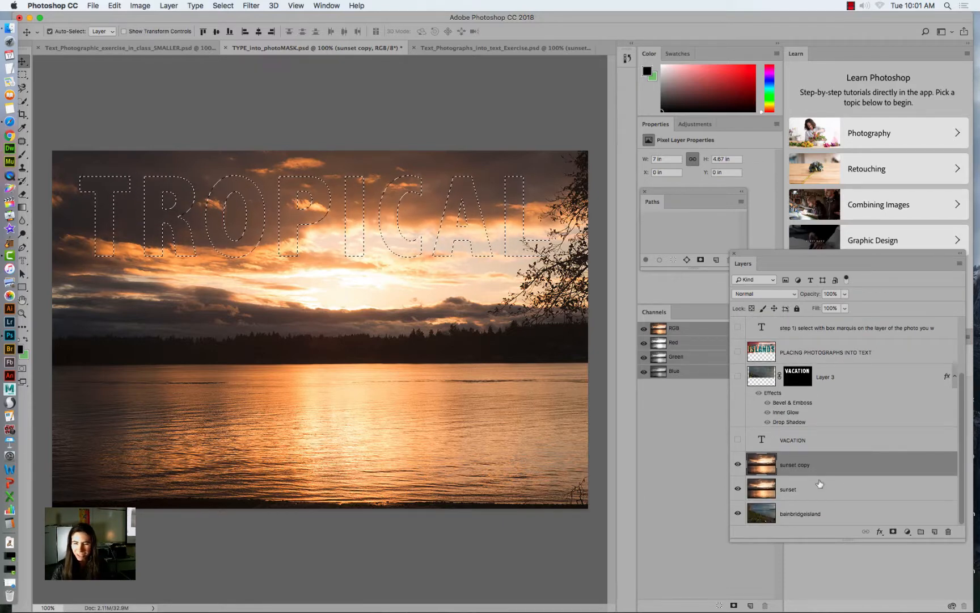
{"action": "left_click", "coordinate": [739, 467]}
{"action": "left_click", "coordinate": [740, 468]}
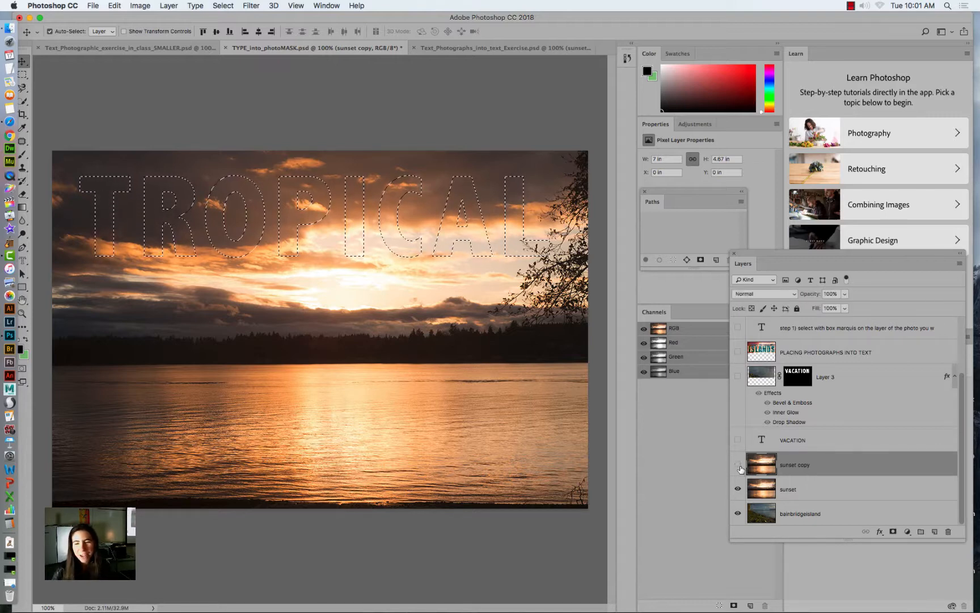
{"action": "left_click", "coordinate": [740, 468]}
{"action": "left_click", "coordinate": [738, 489]}
{"action": "left_click", "coordinate": [738, 489]}
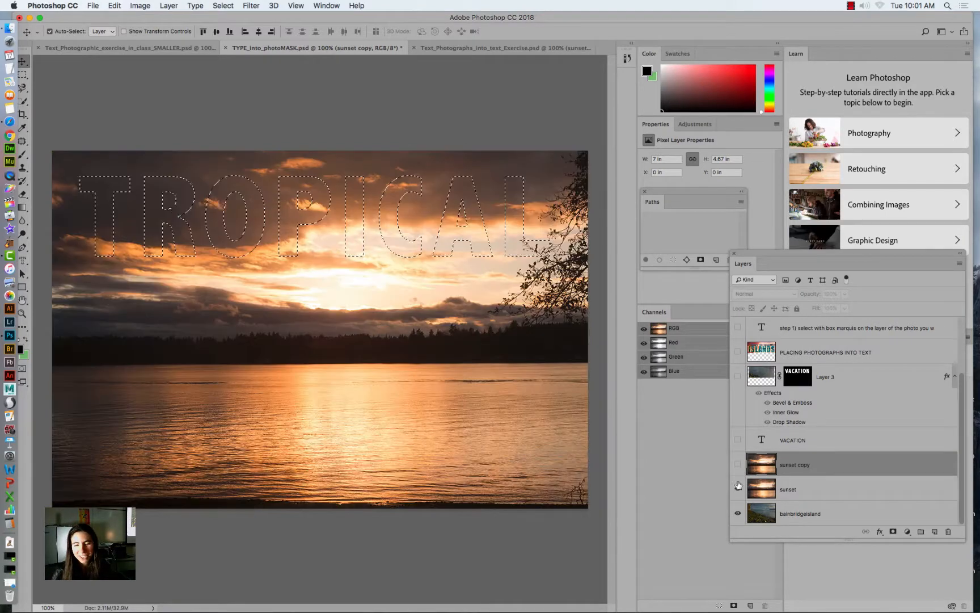
{"action": "left_click", "coordinate": [738, 463]}
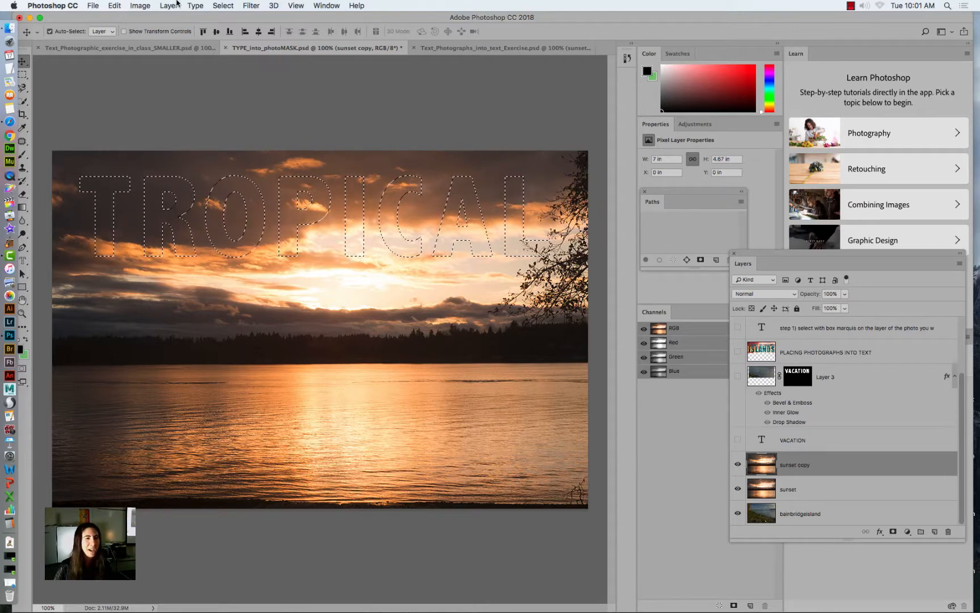
- Paste the copied sunset into the TROPICAL selection, and hide the sunset copy and sunset layers to use bainbridgeisland as the background
{"action": "left_click", "coordinate": [115, 5]}
{"action": "mouse_move", "coordinate": [169, 109]}
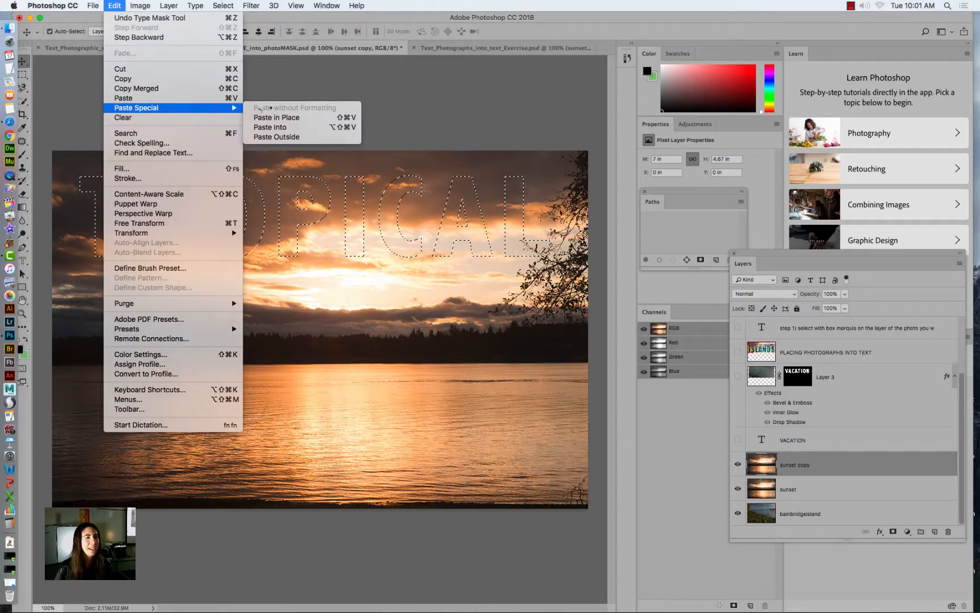
{"action": "left_click", "coordinate": [270, 127]}
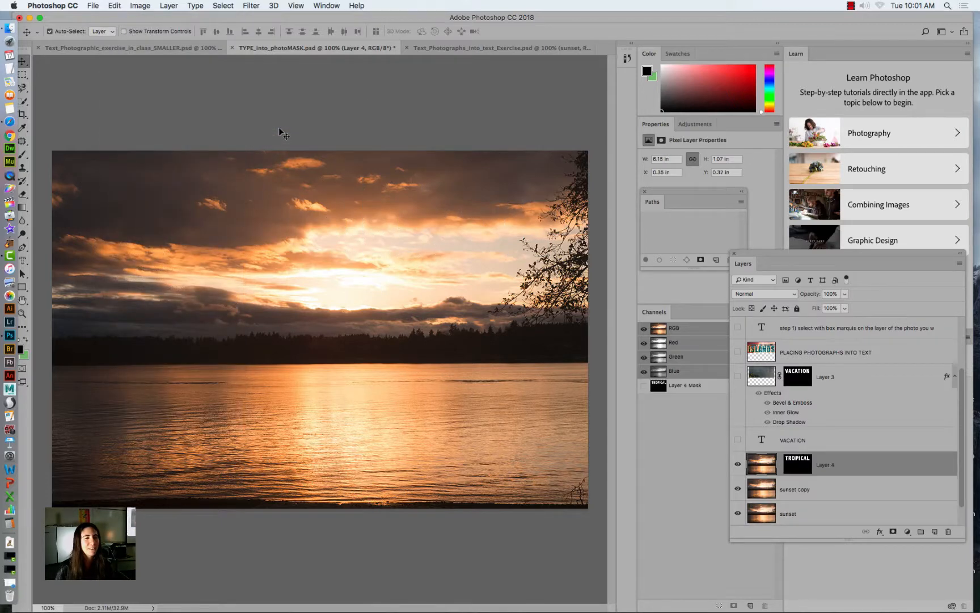
{"action": "left_click", "coordinate": [737, 488]}
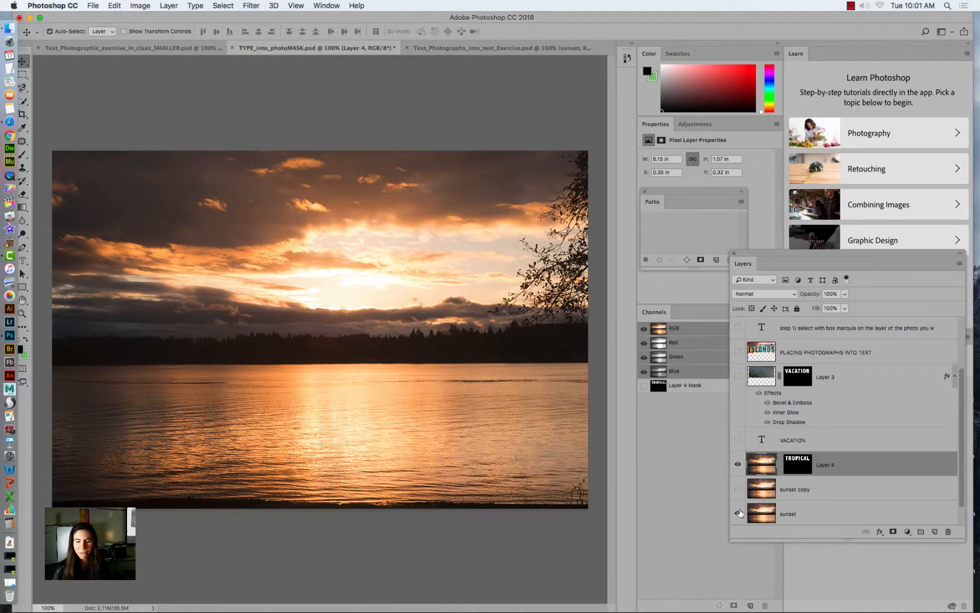
{"action": "left_click", "coordinate": [737, 513]}
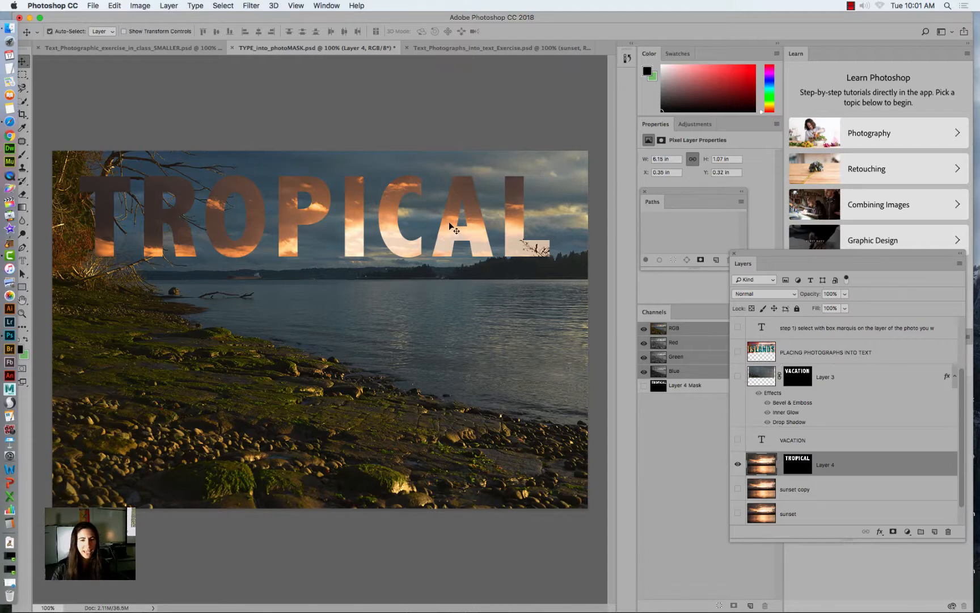
- Free Transform the sunset photo inside the TROPICAL letters, moving it upward until its water reflection fills the word
{"action": "left_click_drag", "start_coordinate": [452, 227], "coordinate": [455, 142]}
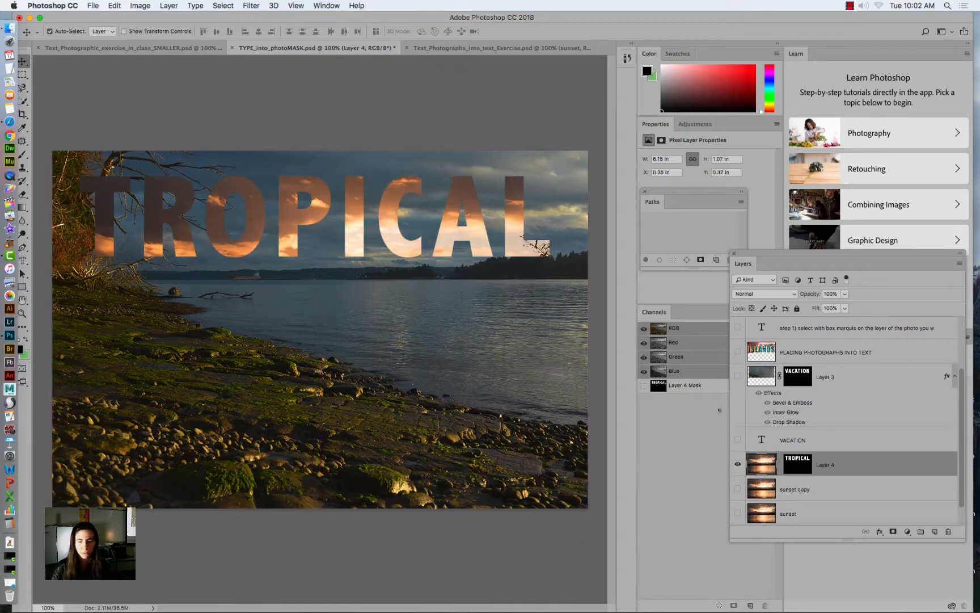
{"action": "left_click", "coordinate": [115, 5]}
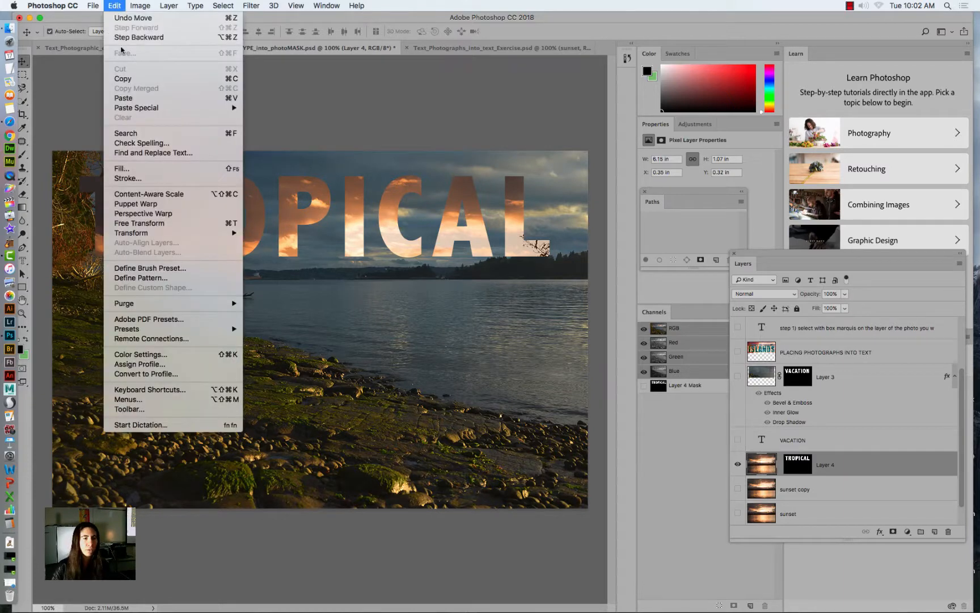
{"action": "left_click", "coordinate": [142, 221]}
{"action": "left_click_drag", "start_coordinate": [236, 209], "coordinate": [243, 109]}
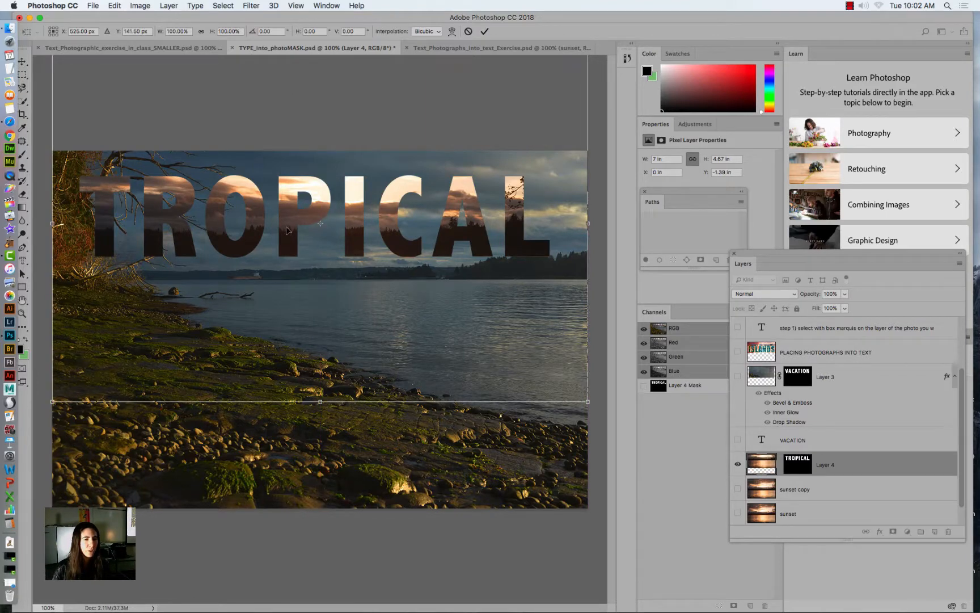
{"action": "left_click_drag", "start_coordinate": [286, 230], "coordinate": [284, 123]}
{"action": "key", "text": "Return"}
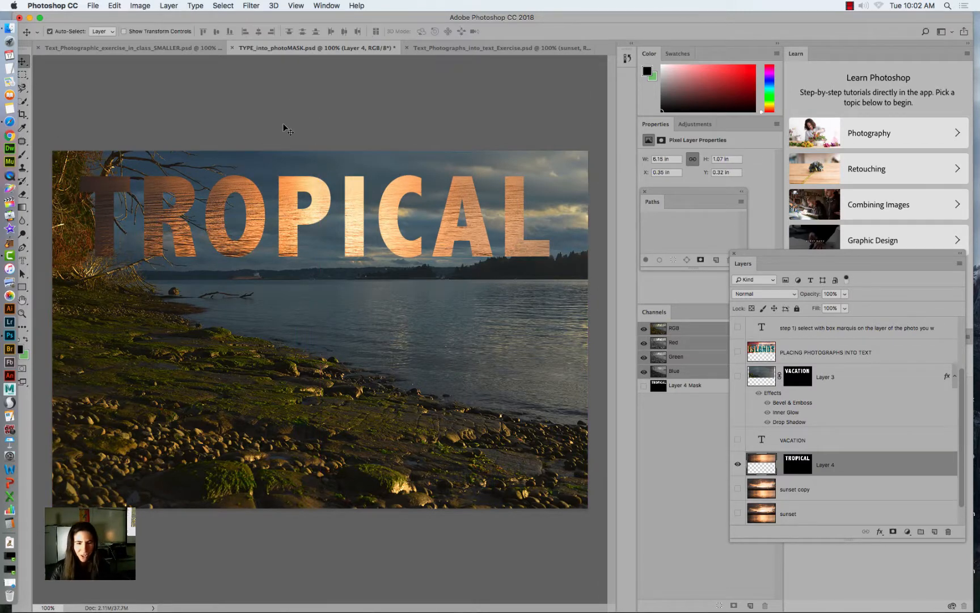
- Link Layer 4's sunset image to its TROPICAL mask so the photo and letters move together
{"action": "left_click", "coordinate": [780, 465]}
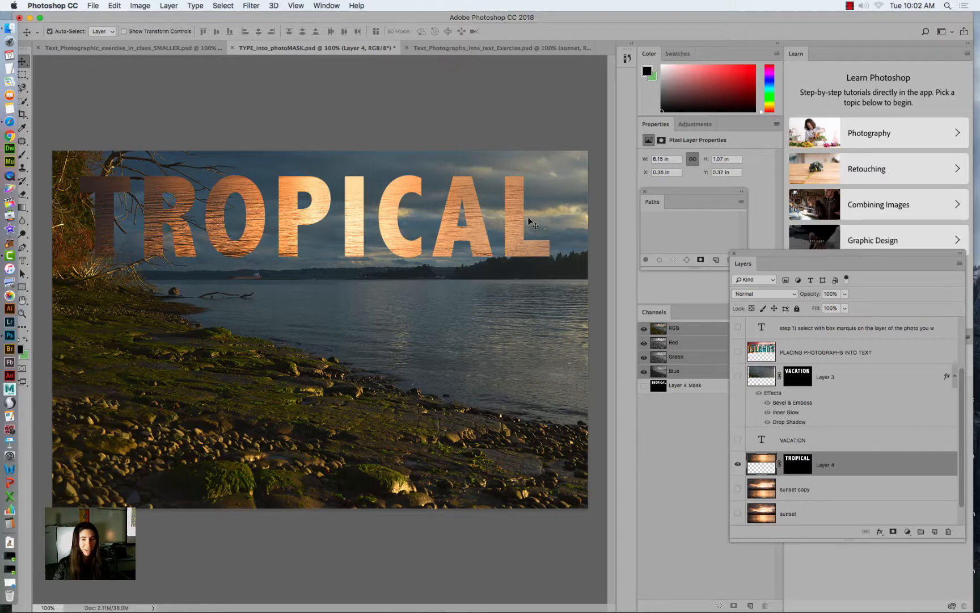
{"action": "mouse_move", "coordinate": [512, 215]}
{"action": "left_mouse_down"}
{"action": "mouse_move", "coordinate": [535, 292]}
{"action": "mouse_move", "coordinate": [515, 217]}
{"action": "left_mouse_up"}
{"action": "left_click", "coordinate": [880, 532]}
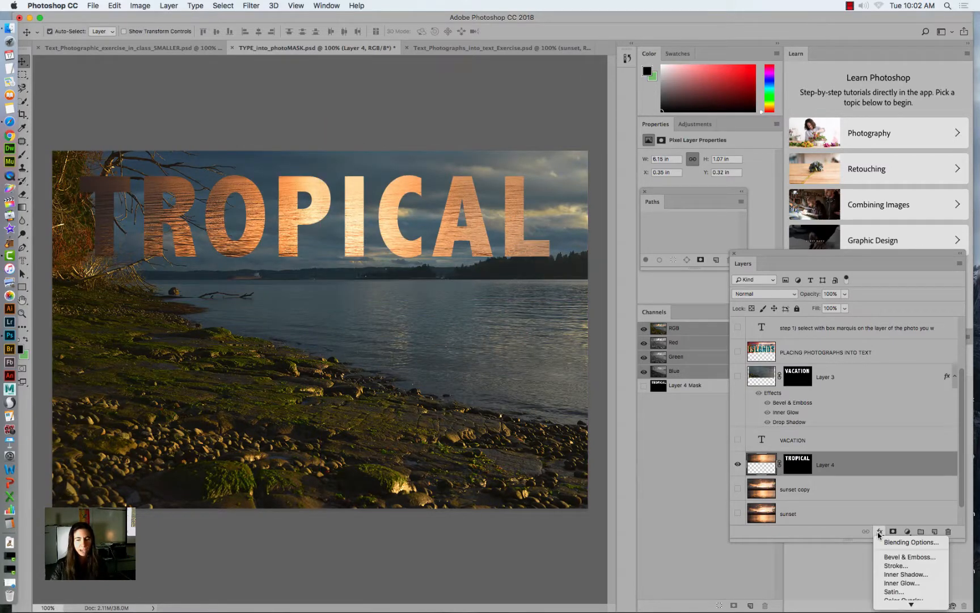
{"action": "left_click", "coordinate": [767, 464]}
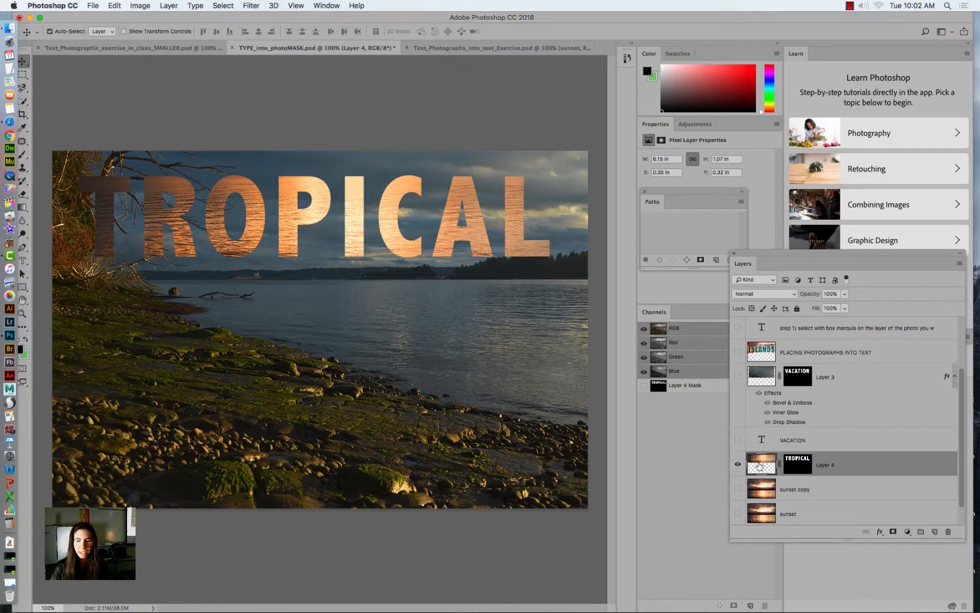
- Show the VACATION photo-text layer, move it below TROPICAL over the water, and shift TROPICAL slightly down
{"action": "left_click", "coordinate": [737, 376]}
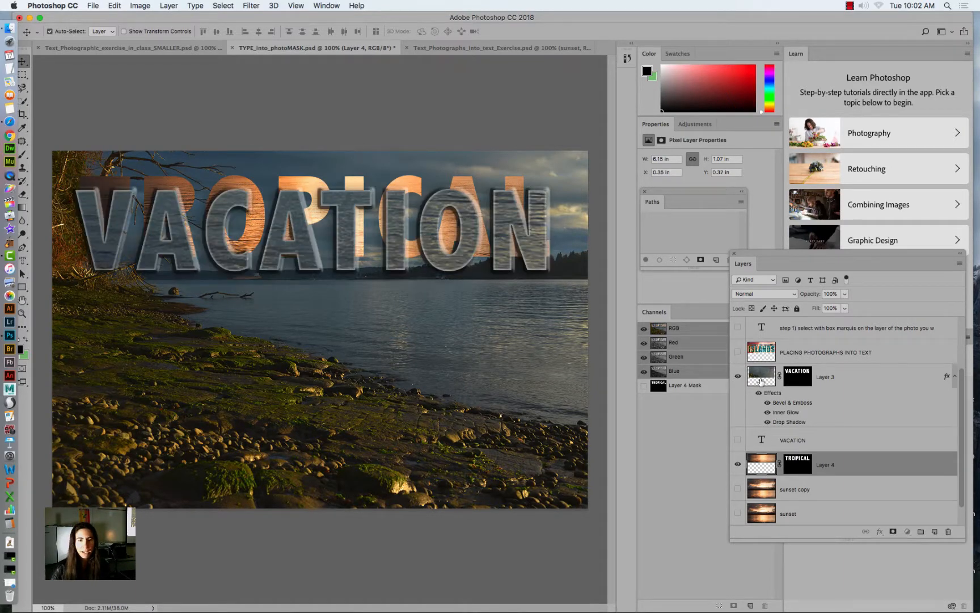
{"action": "left_click", "coordinate": [763, 381]}
{"action": "left_click_drag", "start_coordinate": [343, 196], "coordinate": [343, 306]}
{"action": "left_click_drag", "start_coordinate": [286, 222], "coordinate": [287, 211]}
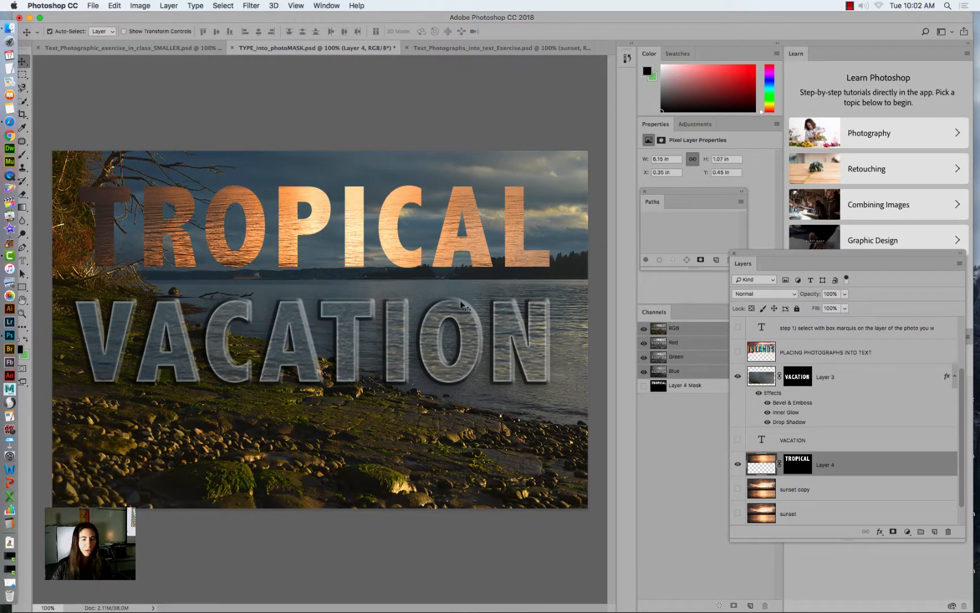
- Copy the Bevel & Emboss, Inner Glow and Drop Shadow effects from Layer 3 (VACATION) onto Layer 4 (TROPICAL), moving the Layers panel clear
{"action": "left_click_drag", "start_coordinate": [810, 251], "coordinate": [702, 126]}
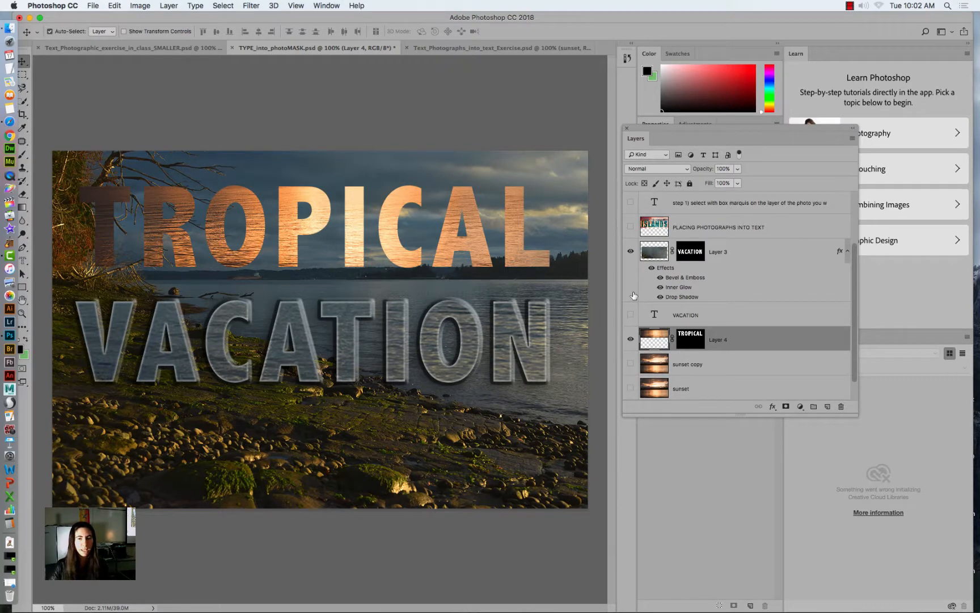
{"action": "left_click", "coordinate": [662, 268]}
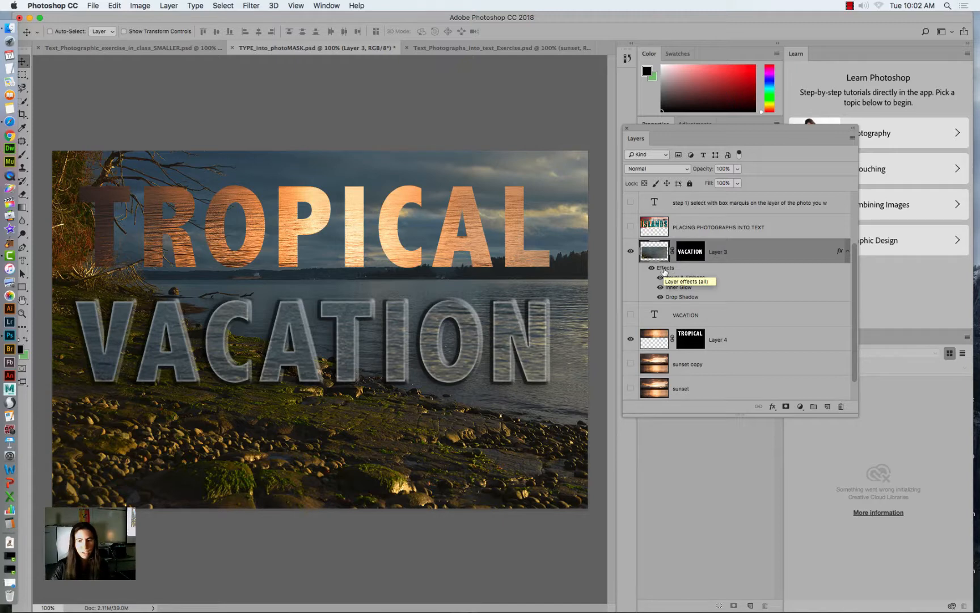
{"action": "left_click_drag", "start_coordinate": [663, 270], "coordinate": [663, 353]}
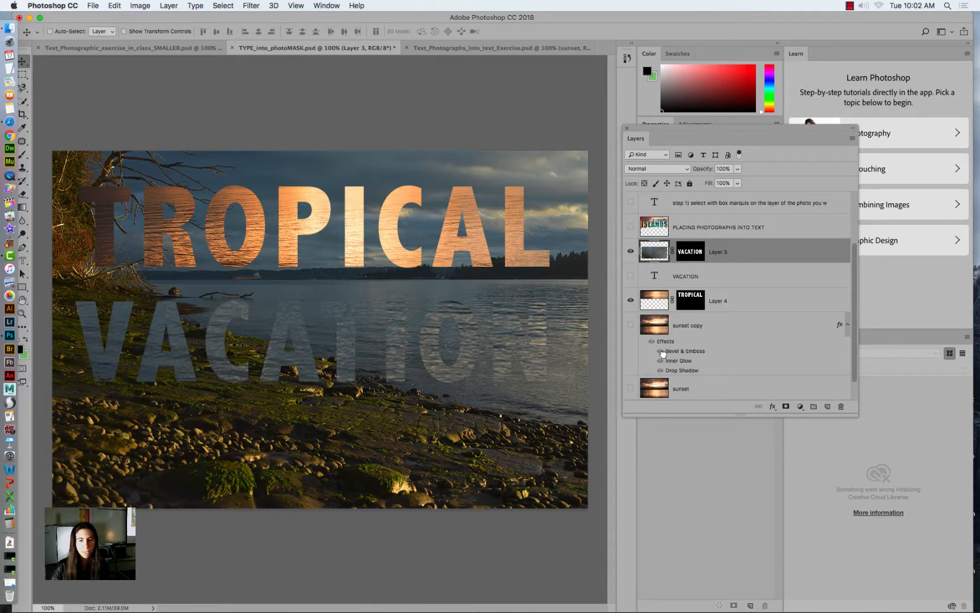
{"action": "key", "text": "ctrl+z"}
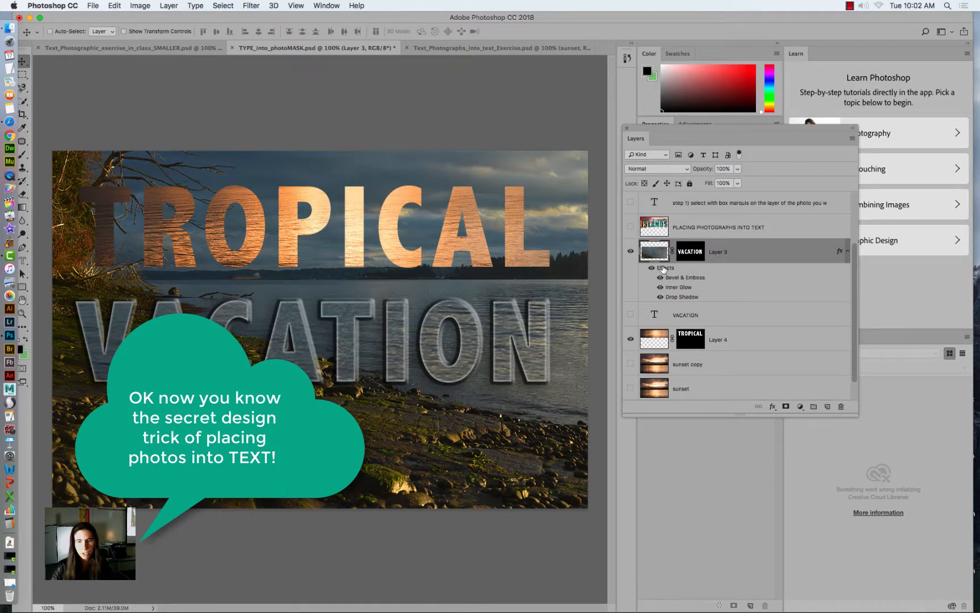
{"action": "left_click_drag", "start_coordinate": [664, 269], "coordinate": [664, 344]}
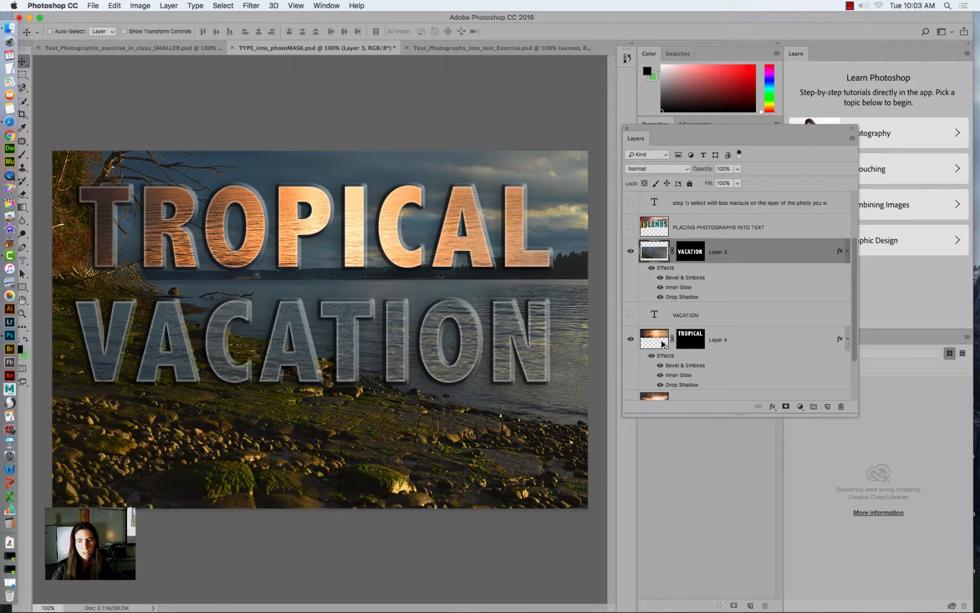